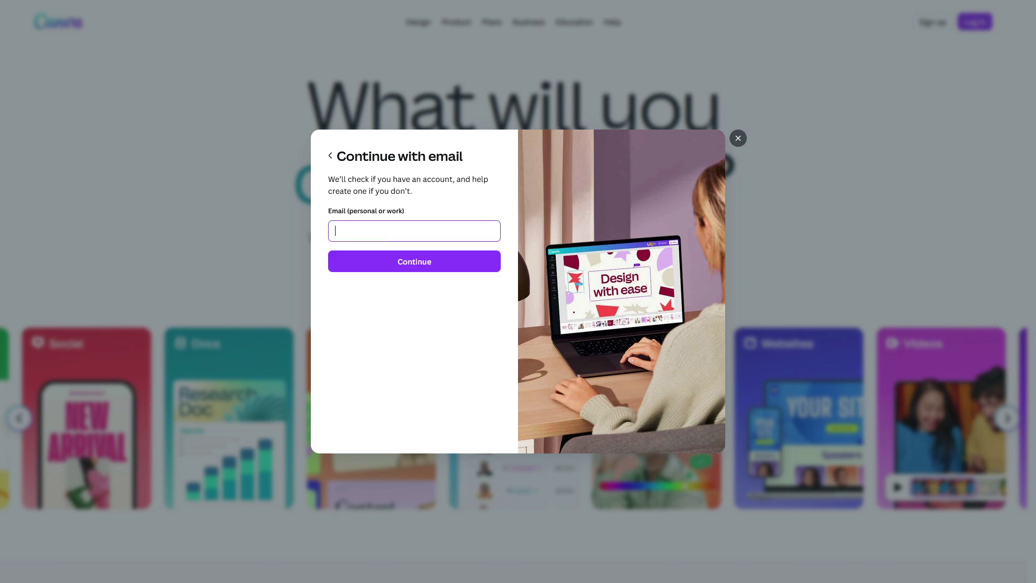
Enter the account email address in the sign-up form and submit it to request a verification code
text(a.com)
click(418, 270)
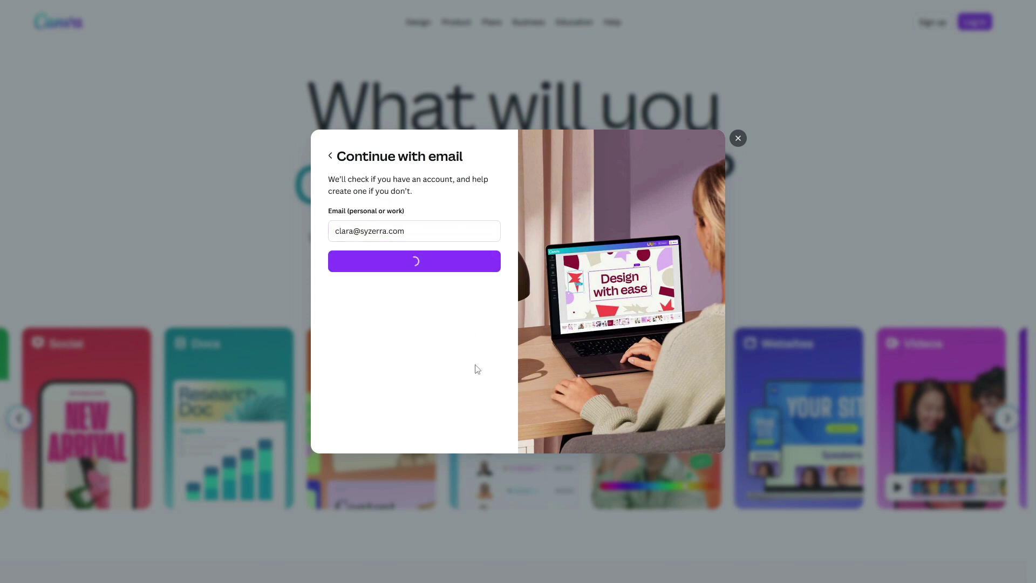
click(441, 263)
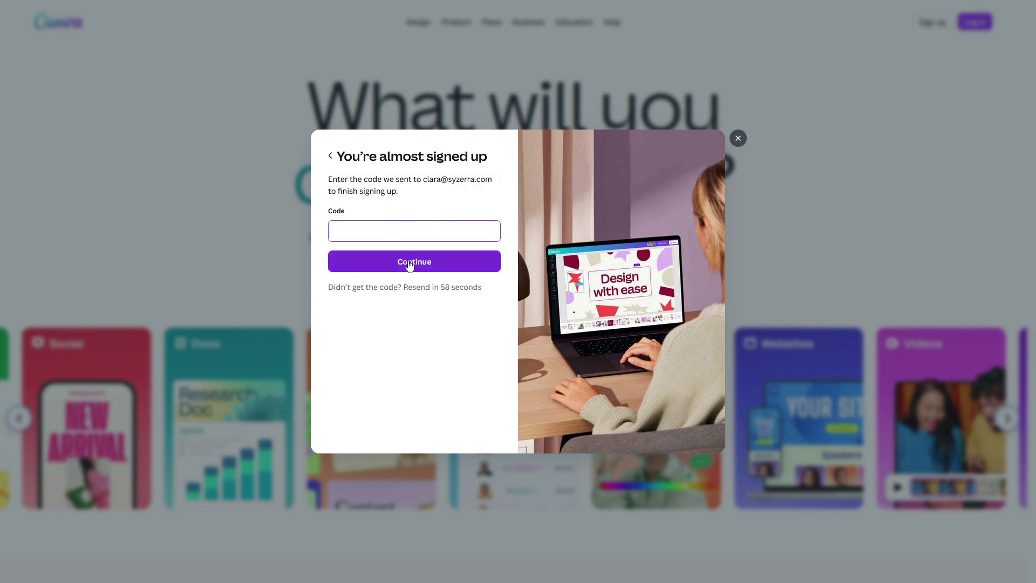
Switch to the webmail inbox and copy the verification code from Canva's sign-up email
key(alt+Tab)
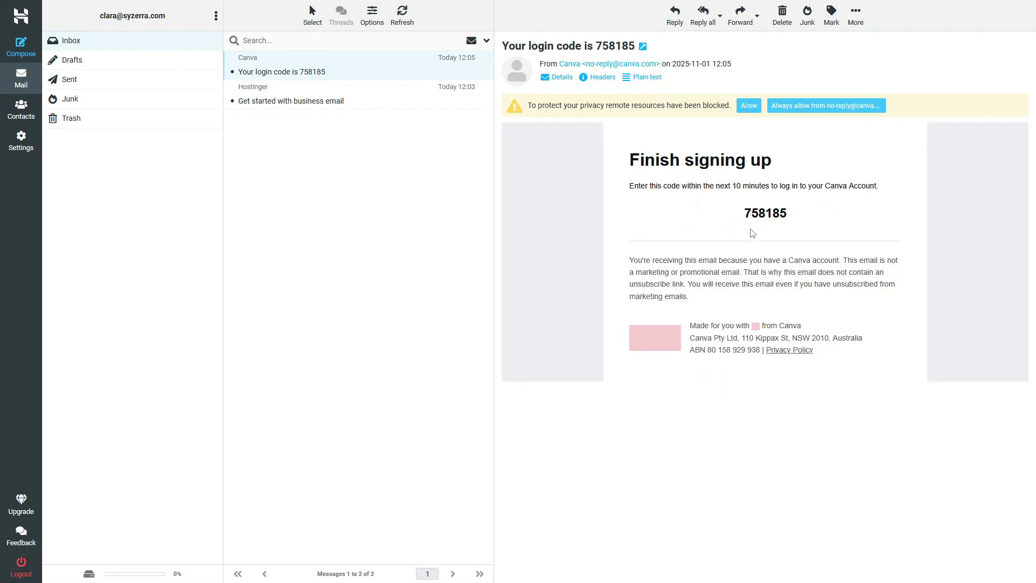
drag(743, 214, 806, 216)
right_click(775, 212)
click(796, 221)
Switch back to Canva, paste the verification code into the Code field and skip the Canva Business trial offer
key(alt+Tab)
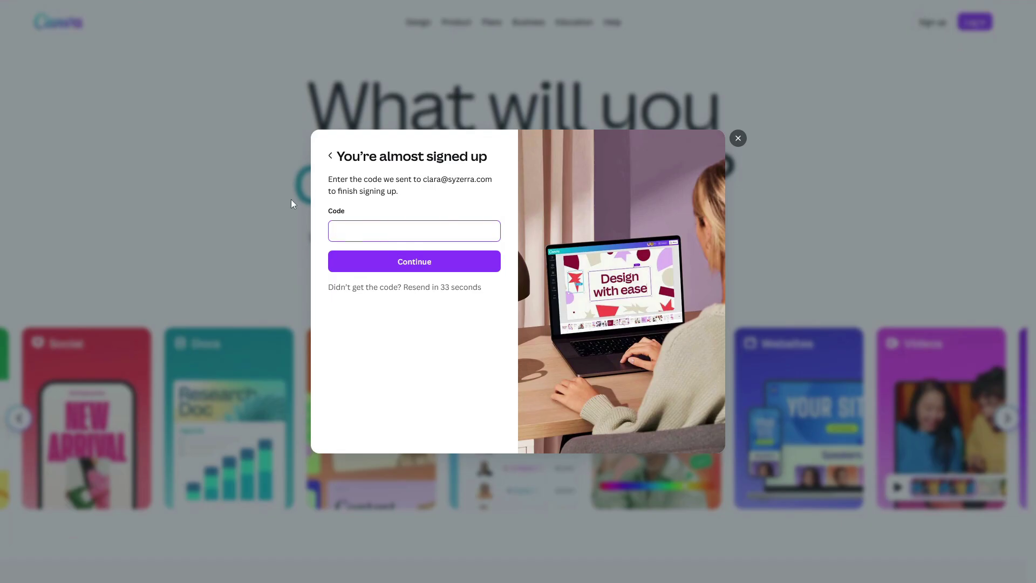
right_click(393, 231)
click(410, 314)
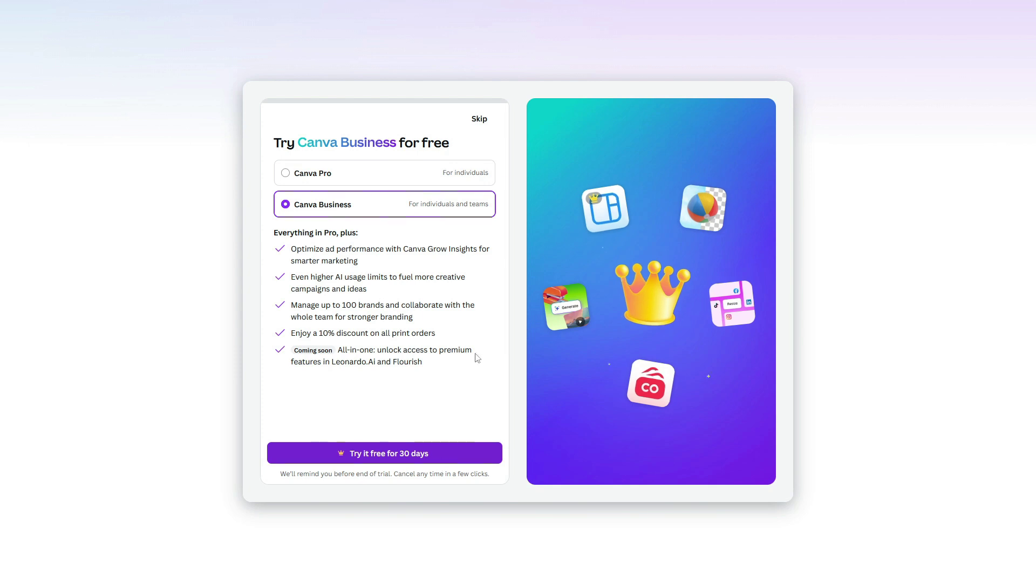
click(481, 119)
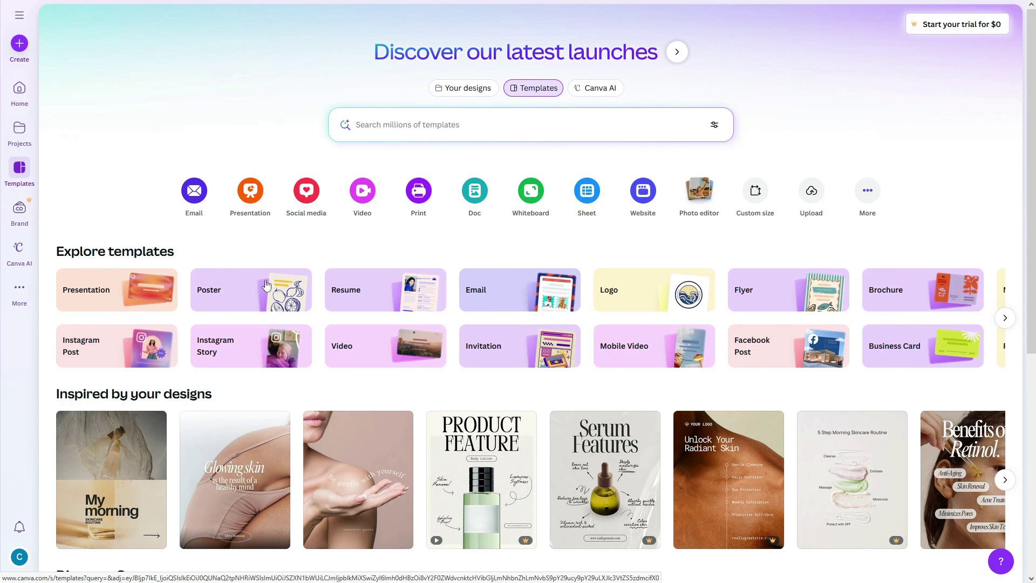
Browse the Templates page, examining the template categories, trending designs and recommended templates
click(1005, 318)
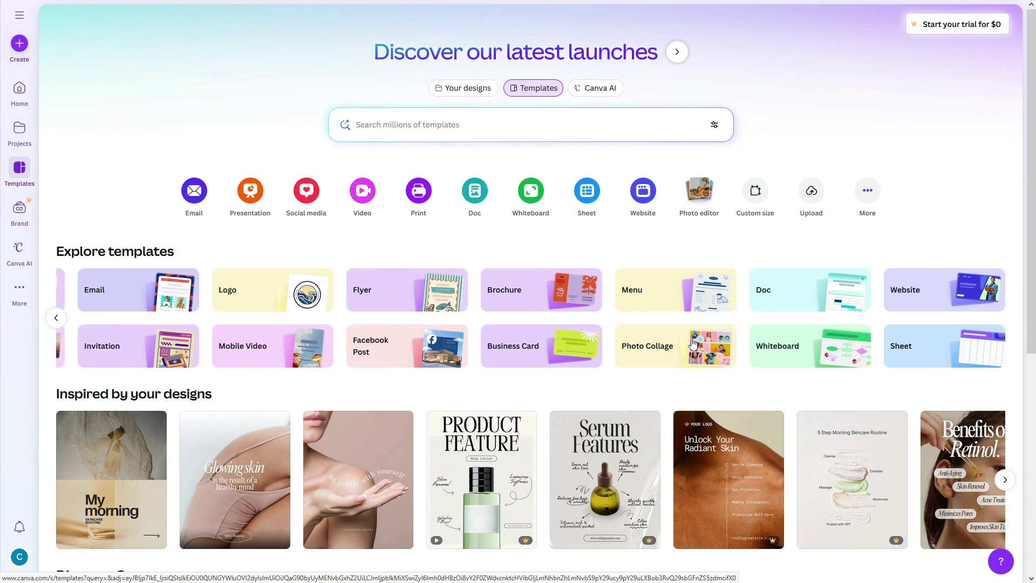
scroll(693, 343, down, 4)
scroll(453, 331, down, 2)
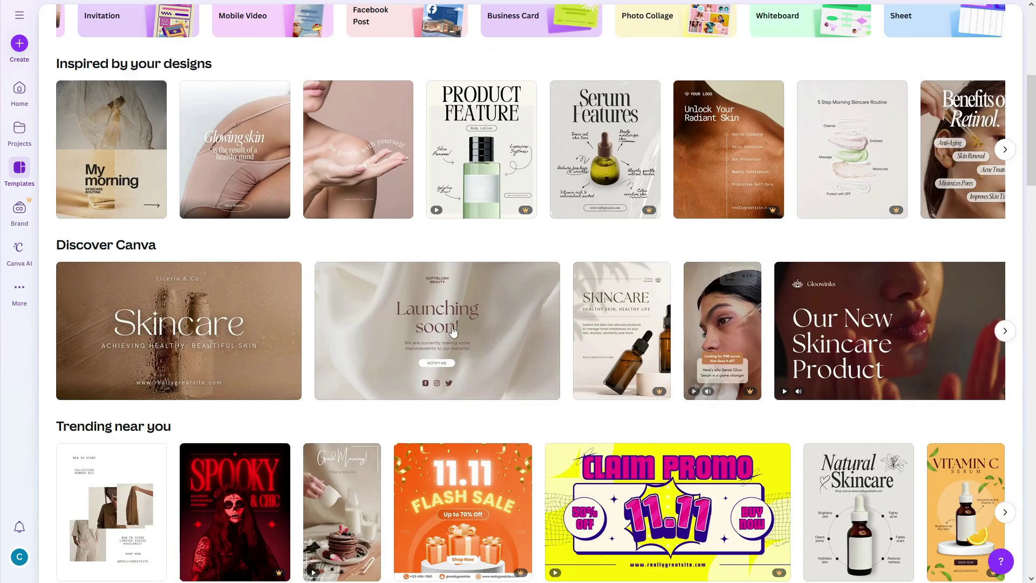
scroll(691, 281, up, 2)
scroll(794, 302, down, 5)
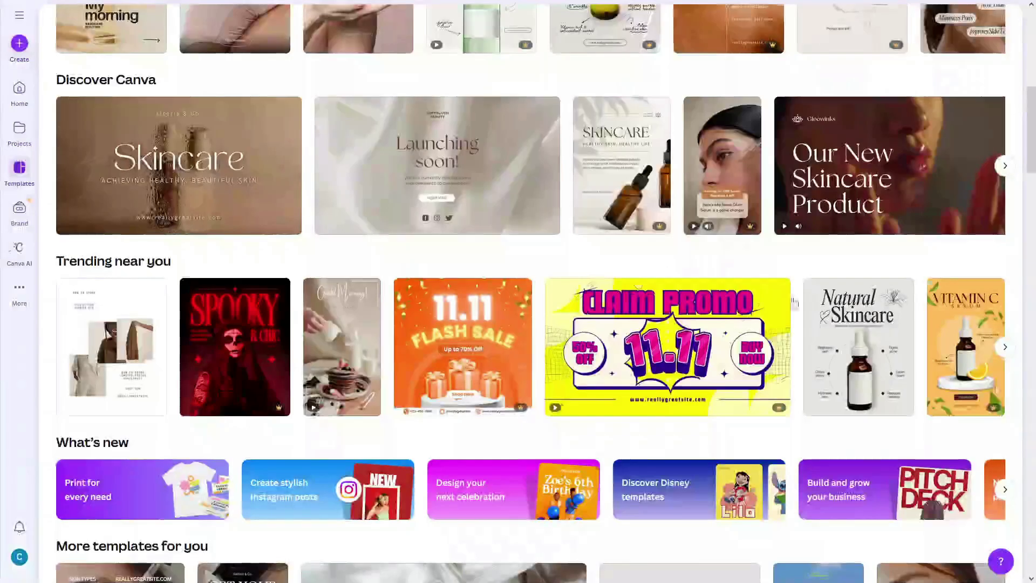
scroll(305, 286, down, 8)
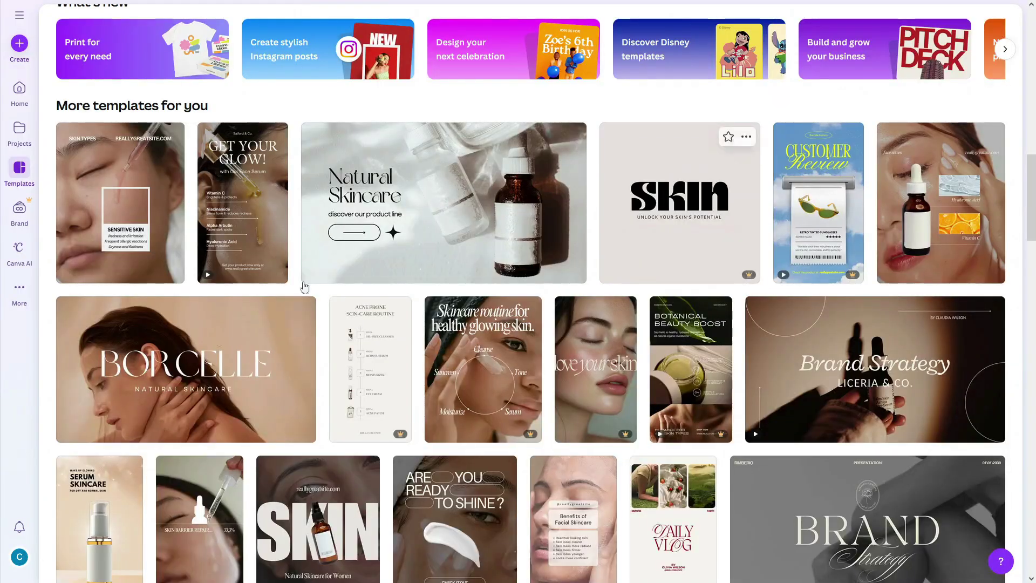
scroll(305, 287, down, 6)
scroll(738, 409, down, 12)
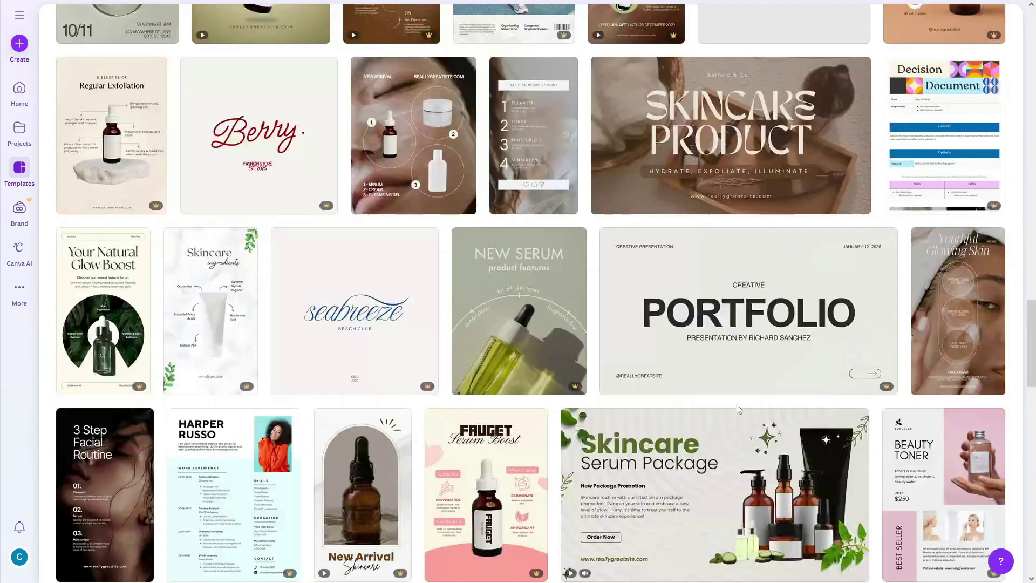
scroll(738, 409, up, 15)
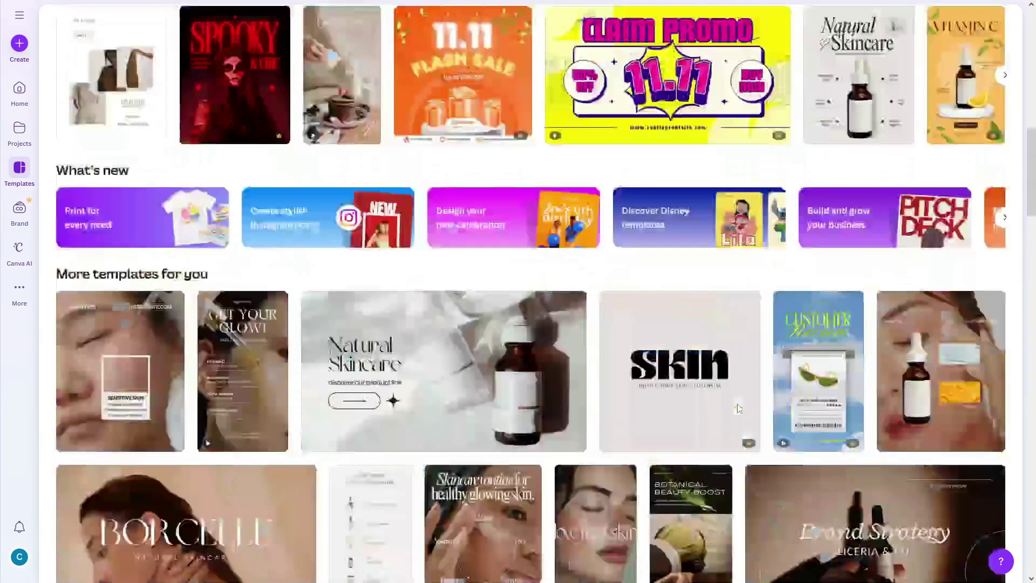
scroll(738, 409, up, 20)
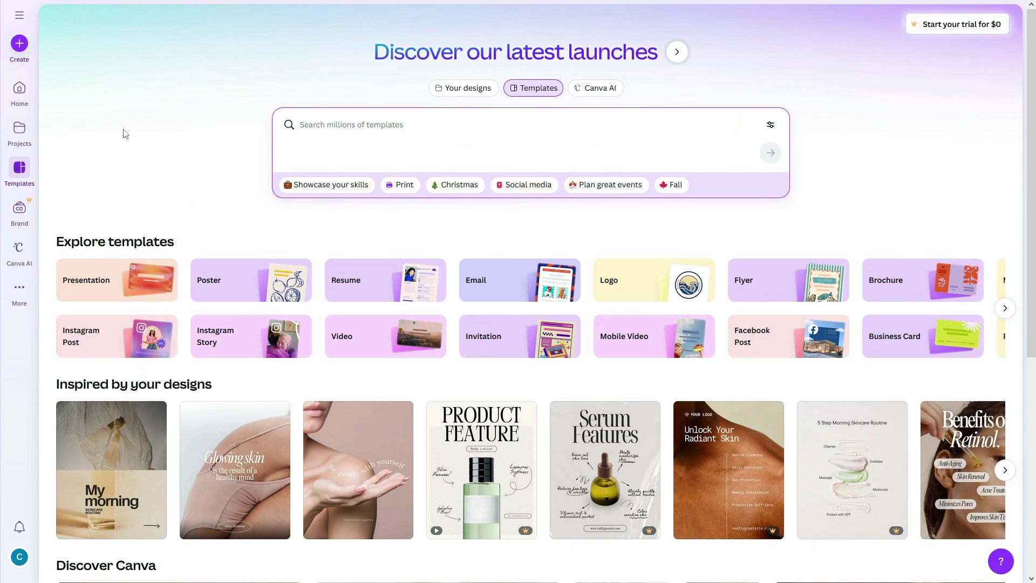
View the Brand Kit page and look through the example ideas on the Canva AI page
click(20, 207)
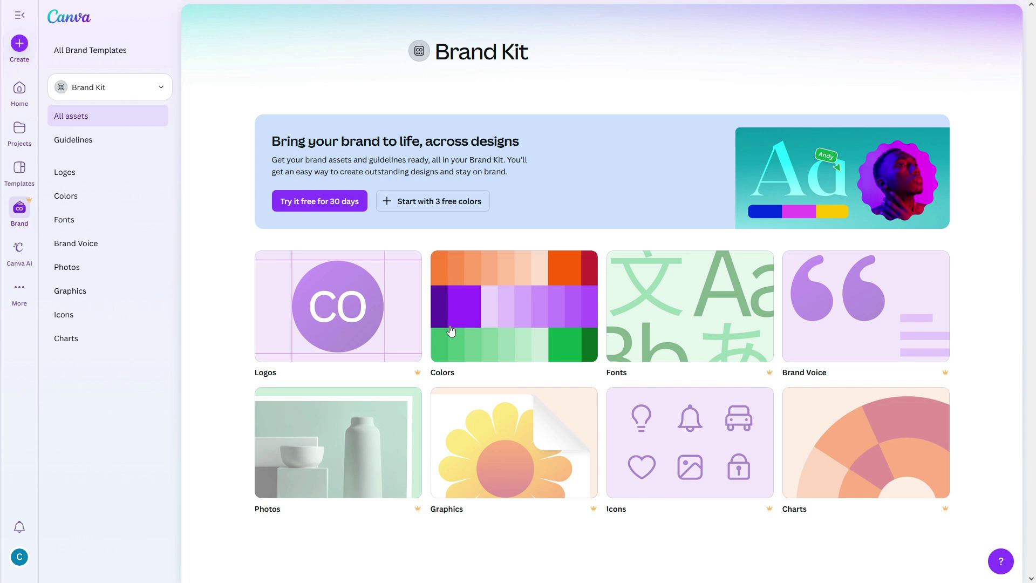
click(19, 249)
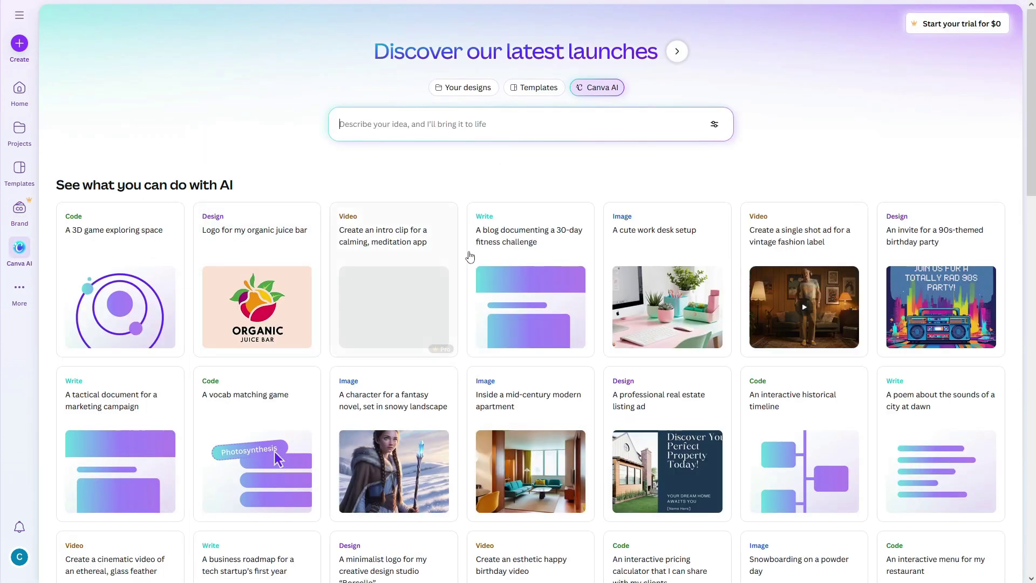
scroll(502, 216, down, 6)
scroll(504, 177, down, 7)
scroll(551, 201, down, 7)
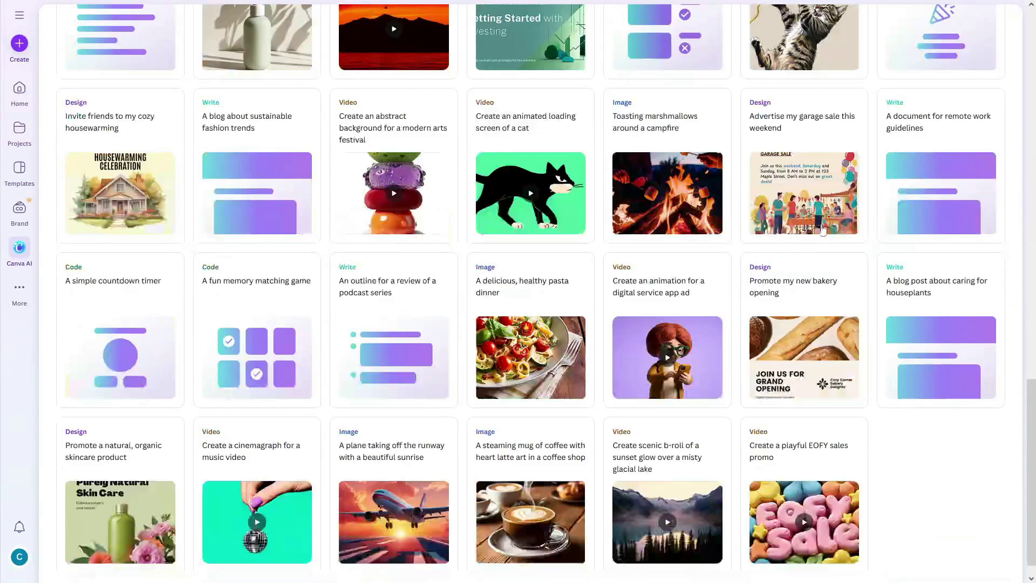
scroll(822, 230, down, 1)
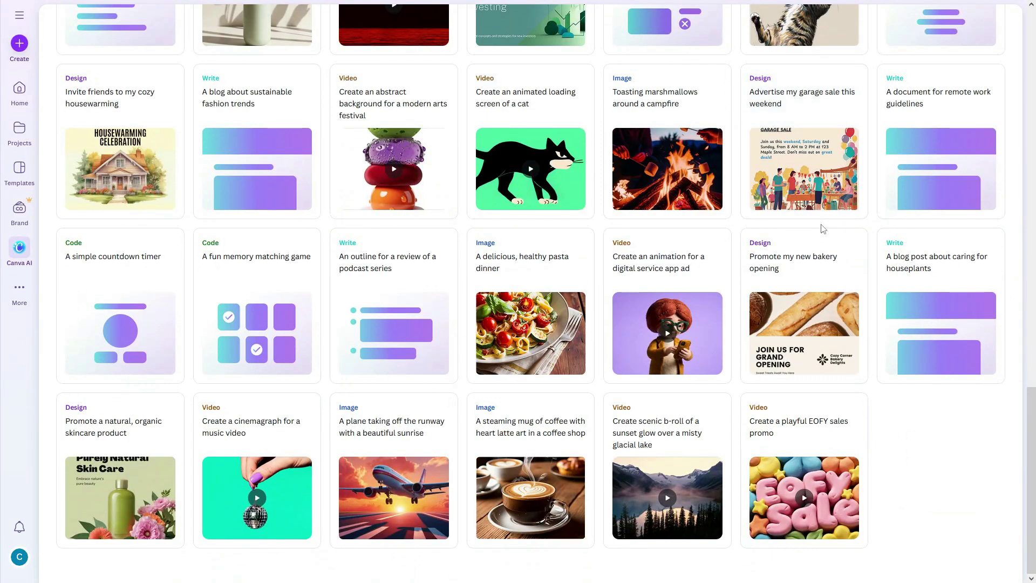
View the additional tools list with Apps, Grow, Content Planner and Design School, and close it
click(15, 291)
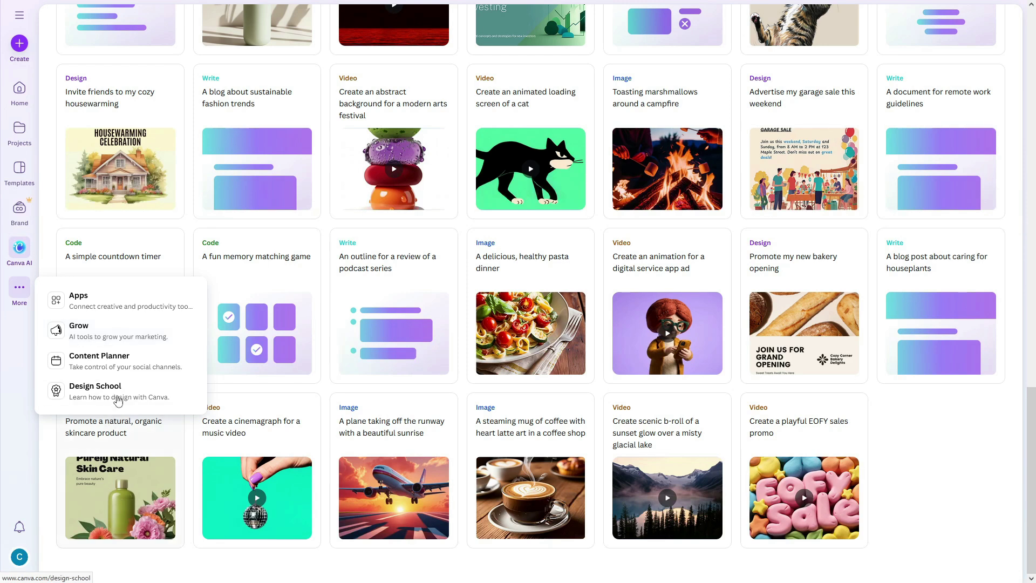
scroll(106, 316, up, 15)
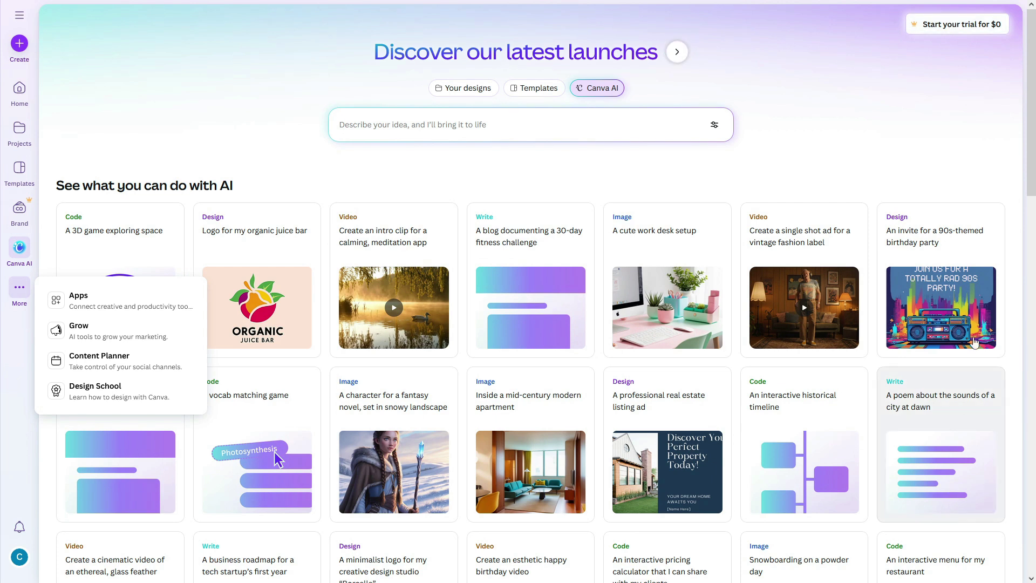
click(777, 132)
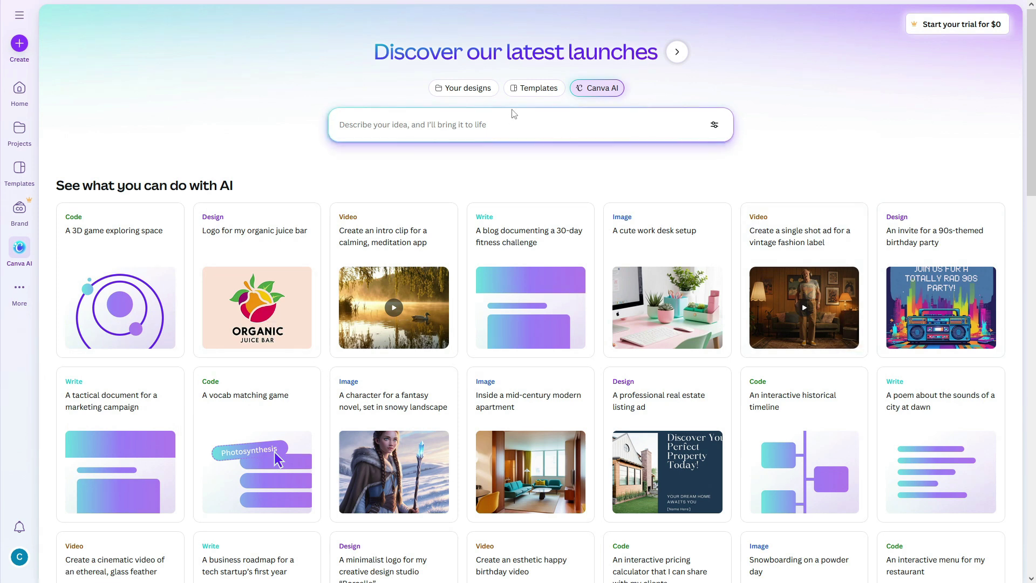
Return from Canva AI to the templates and look over the suggested and trending designs
click(530, 89)
scroll(699, 298, down, 6)
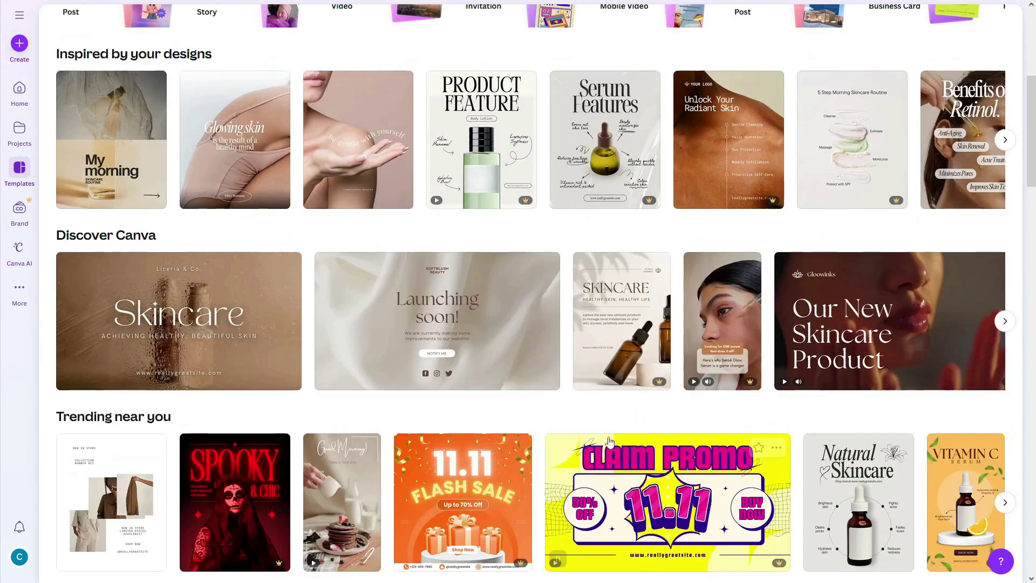
scroll(699, 298, up, 6)
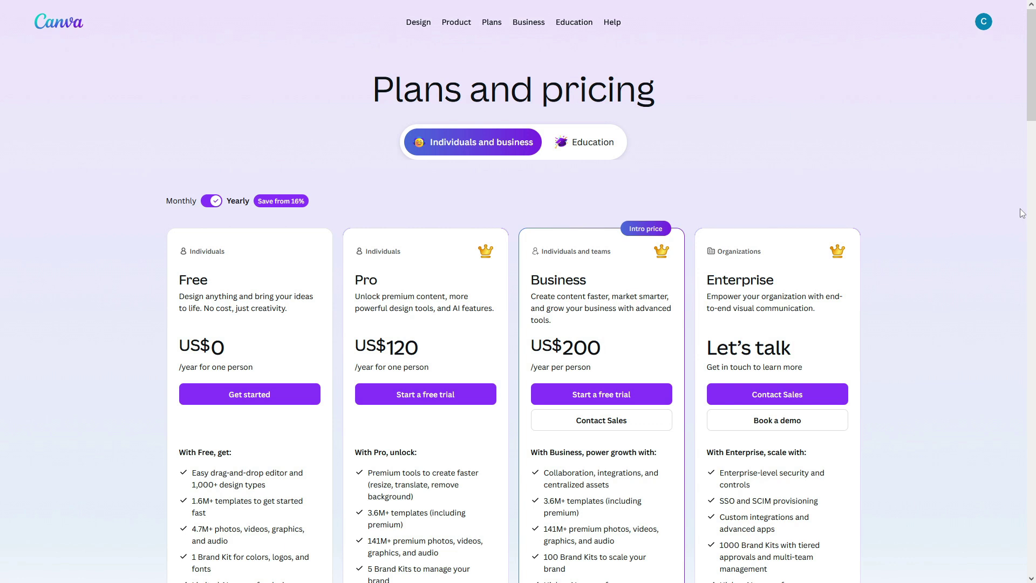
Examine the prices and included features of the Free and Pro plans on the Plans and pricing page
scroll(1022, 213, down, 4)
scroll(1021, 213, up, 3)
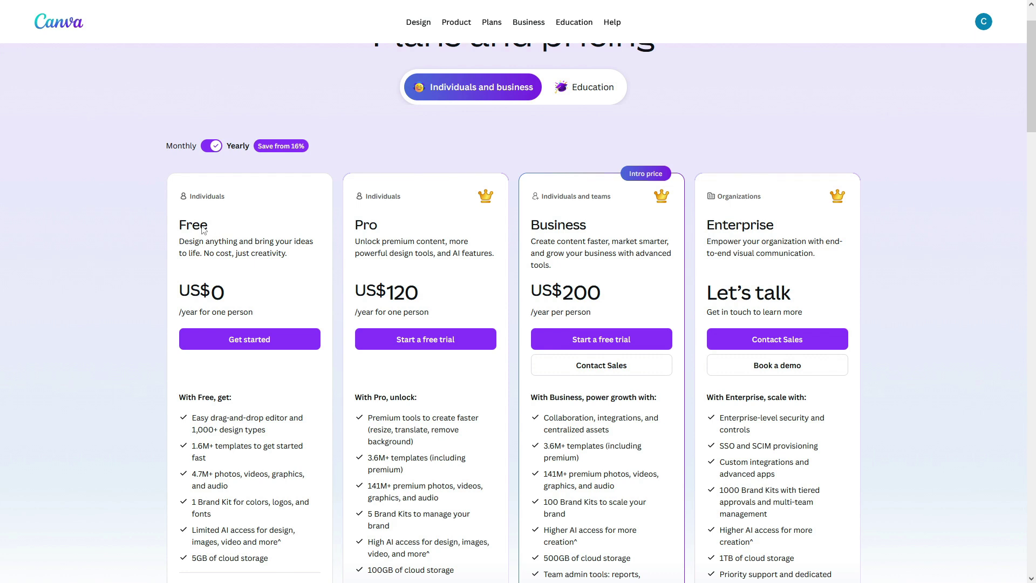
scroll(210, 228, down, 1)
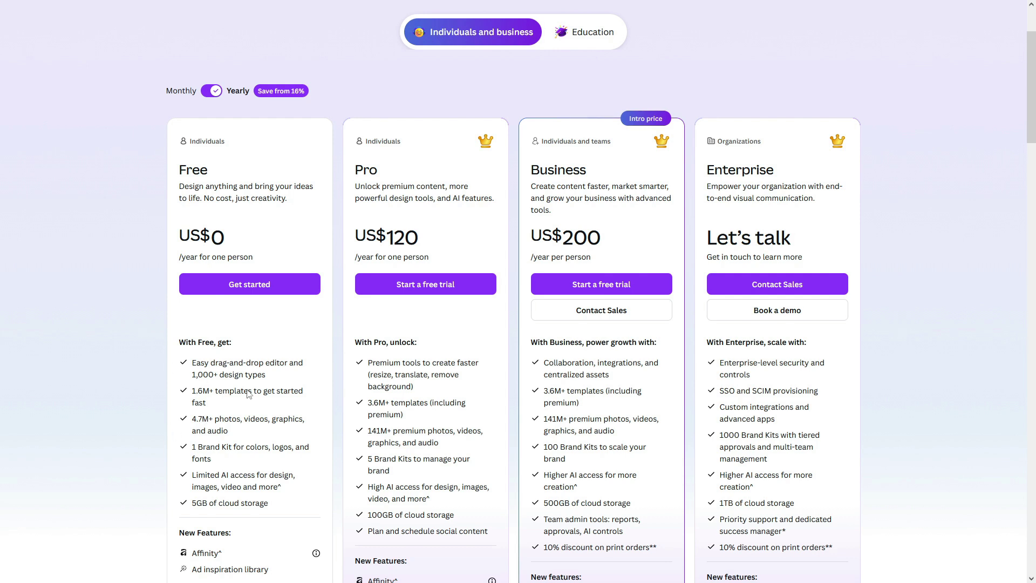
scroll(248, 394, down, 1)
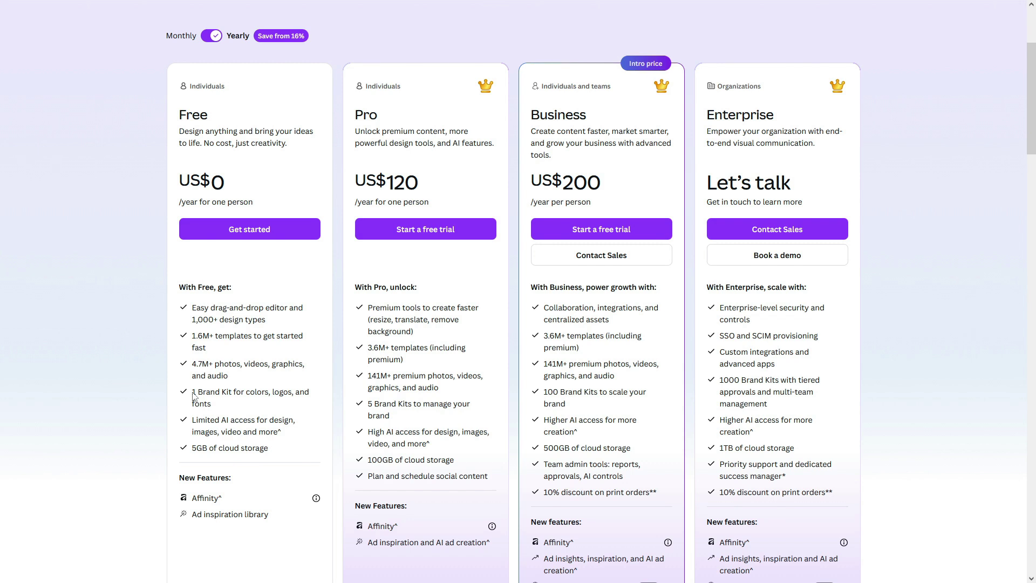
scroll(250, 457, down, 1)
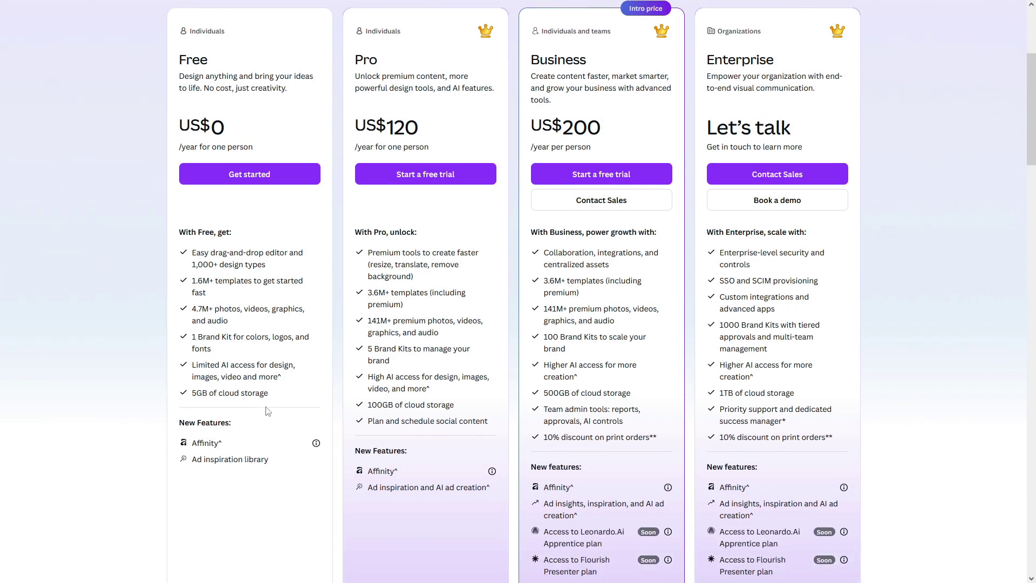
scroll(247, 371, up, 2)
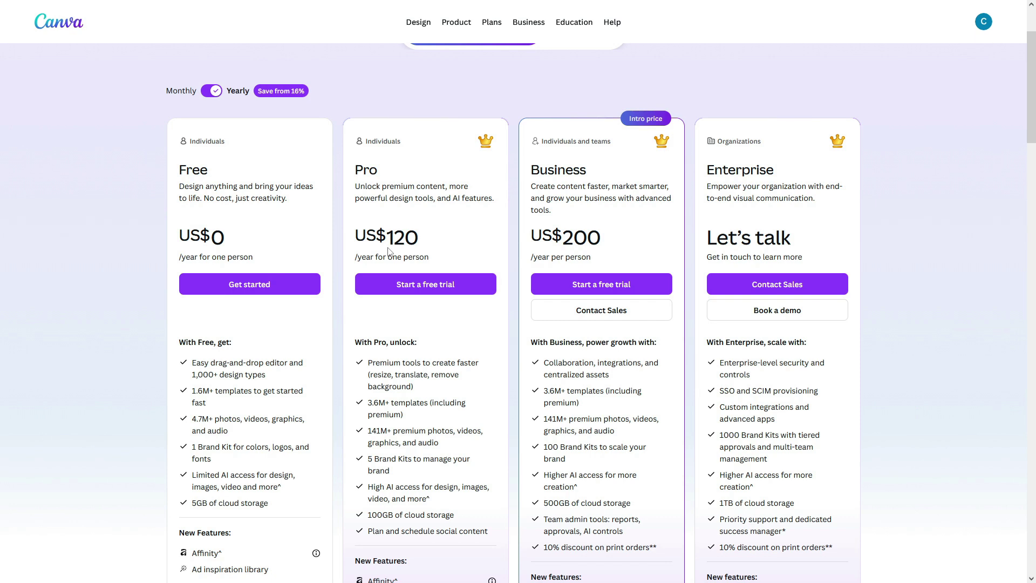
scroll(387, 251, down, 3)
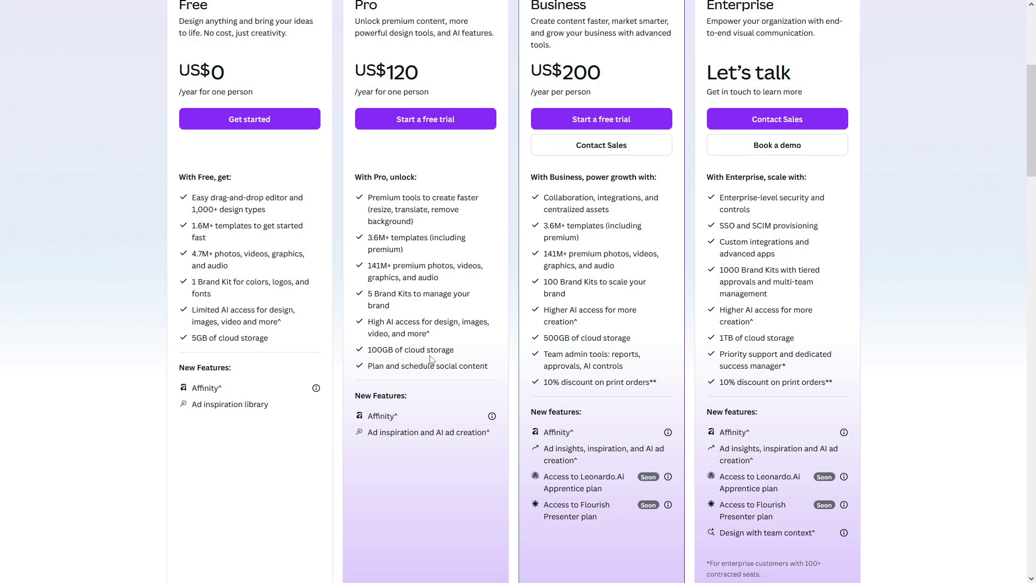
Examine the pricing and included features of the Business and Enterprise plans
scroll(429, 380, up, 4)
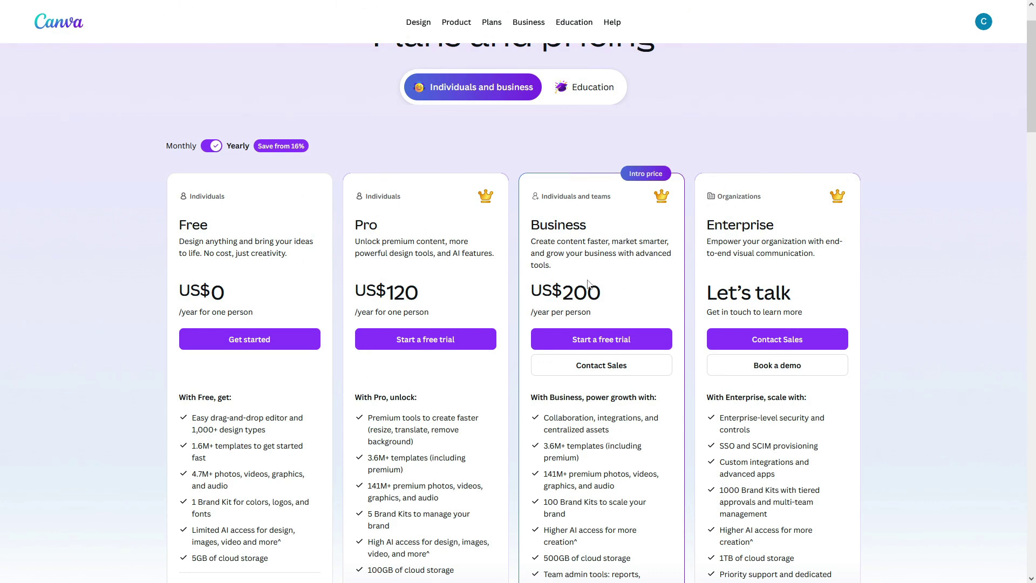
scroll(589, 284, down, 2)
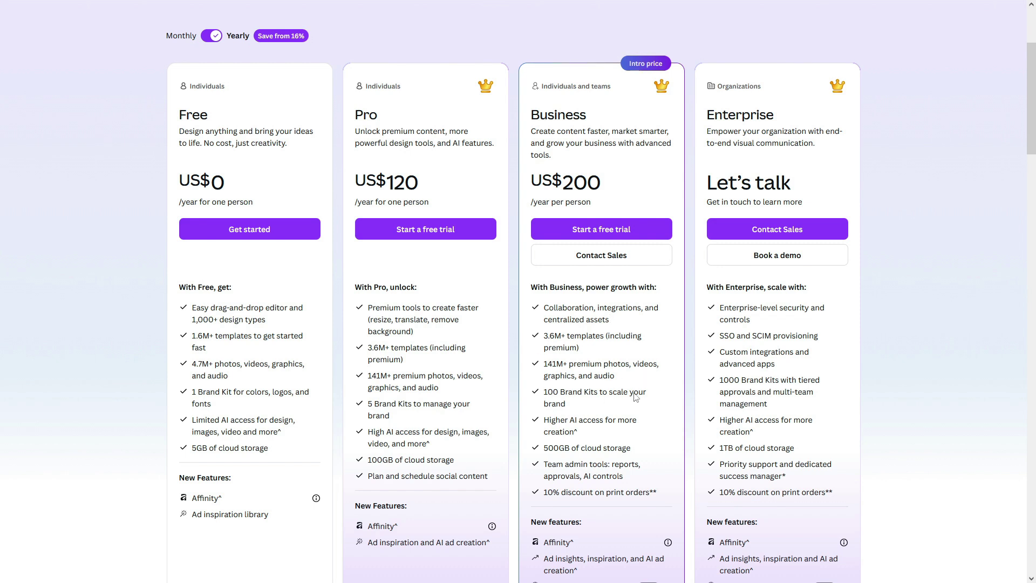
scroll(623, 394, down, 1)
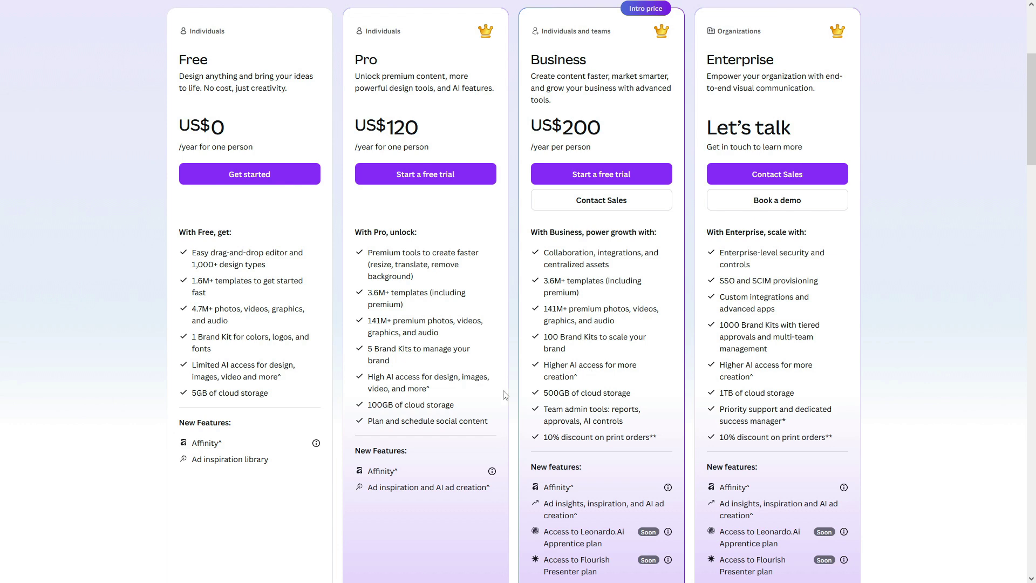
scroll(611, 397, down, 1)
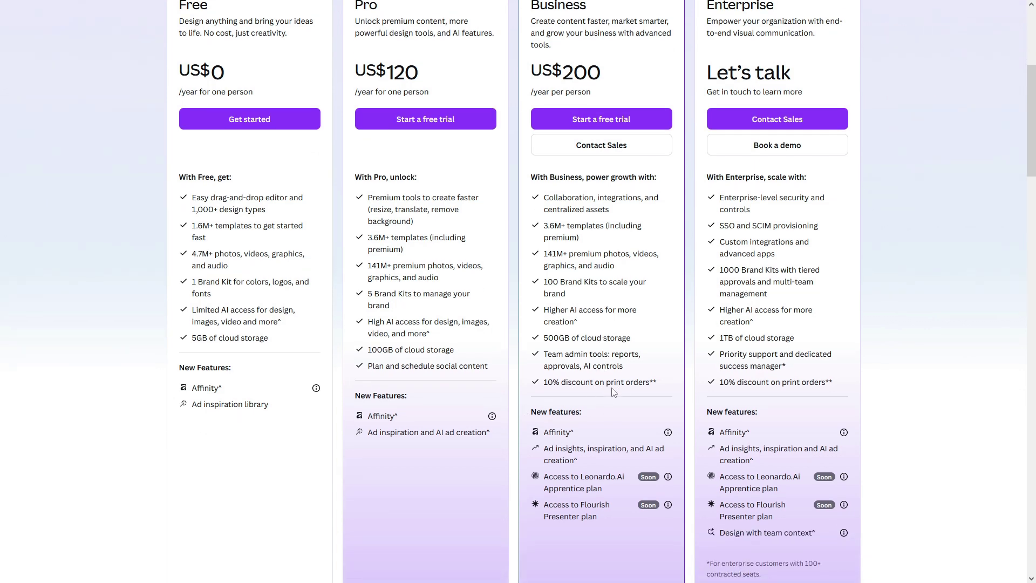
scroll(612, 392, up, 4)
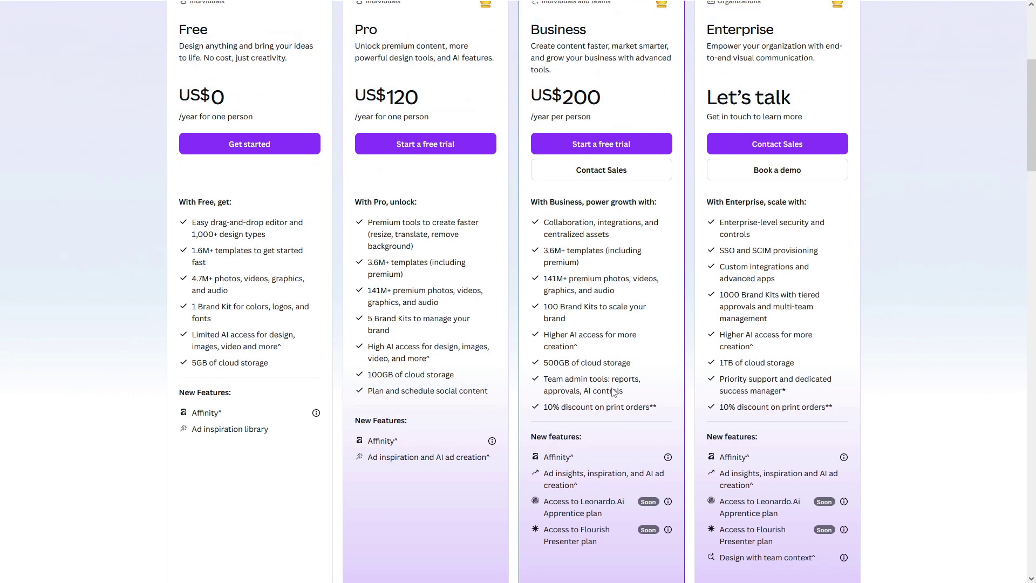
scroll(909, 319, down, 1)
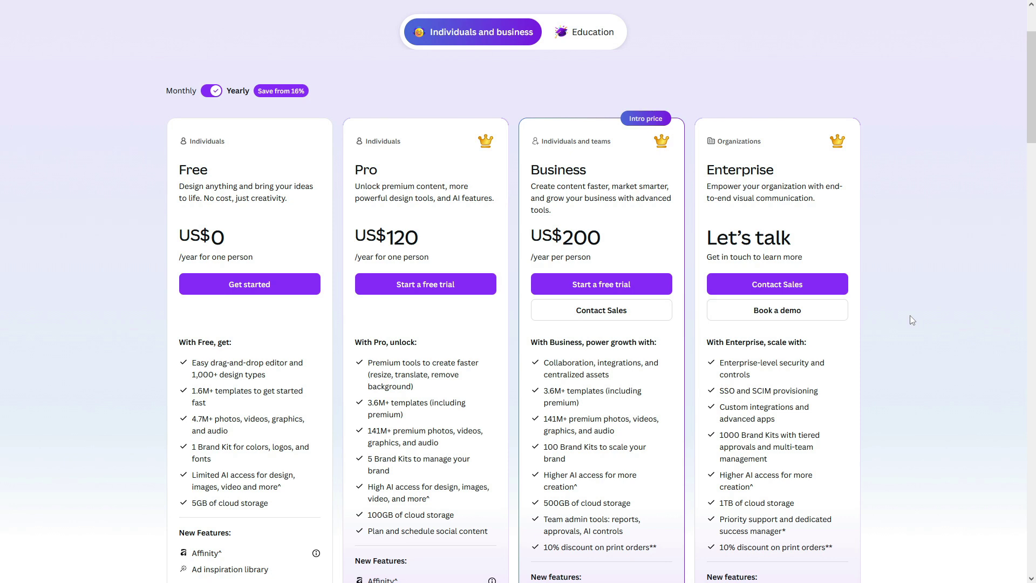
scroll(912, 319, down, 1)
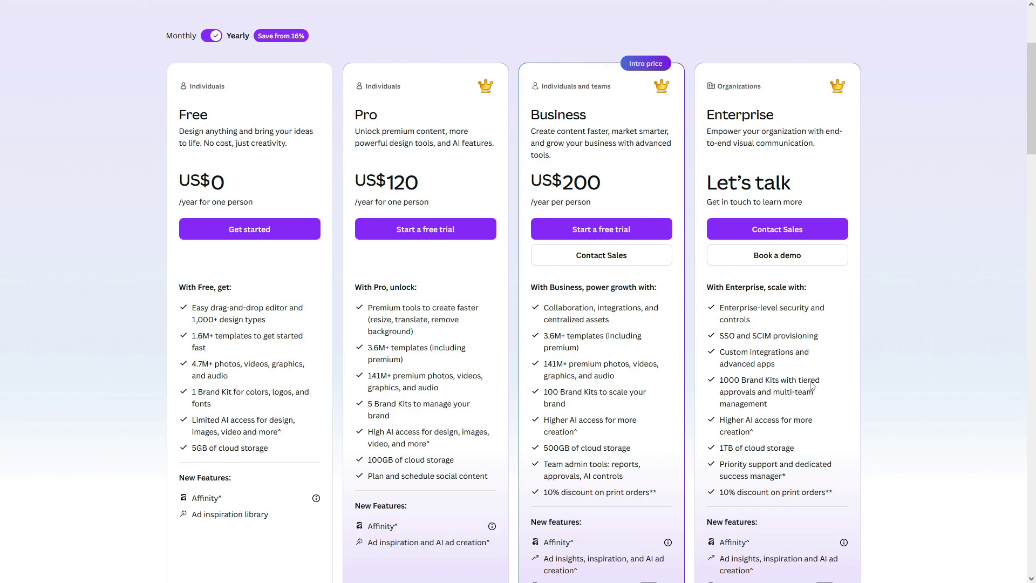
Review the new features and footnotes listed below the four plans, and return to the start of the pricing page
scroll(810, 384, down, 2)
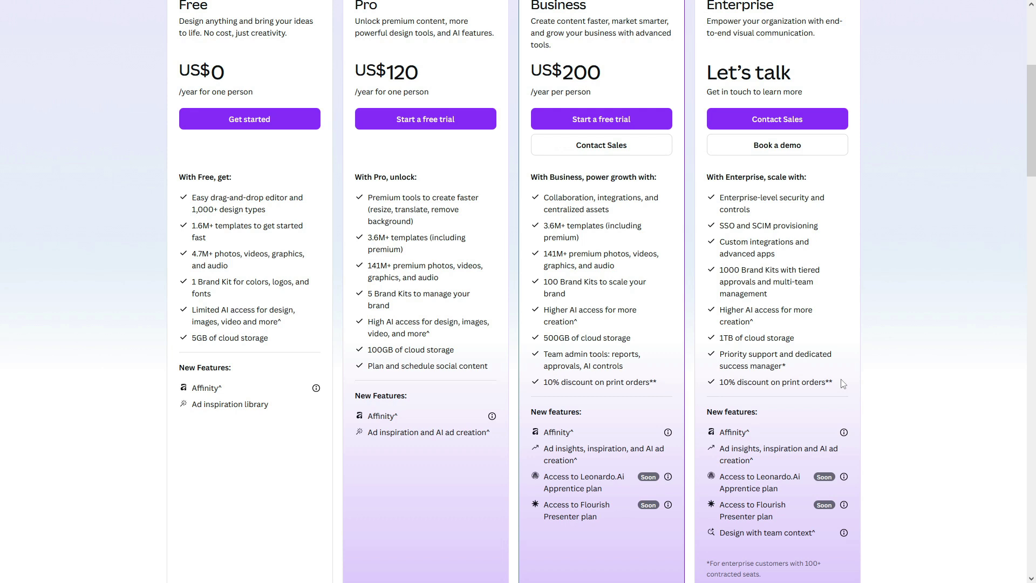
scroll(843, 384, down, 2)
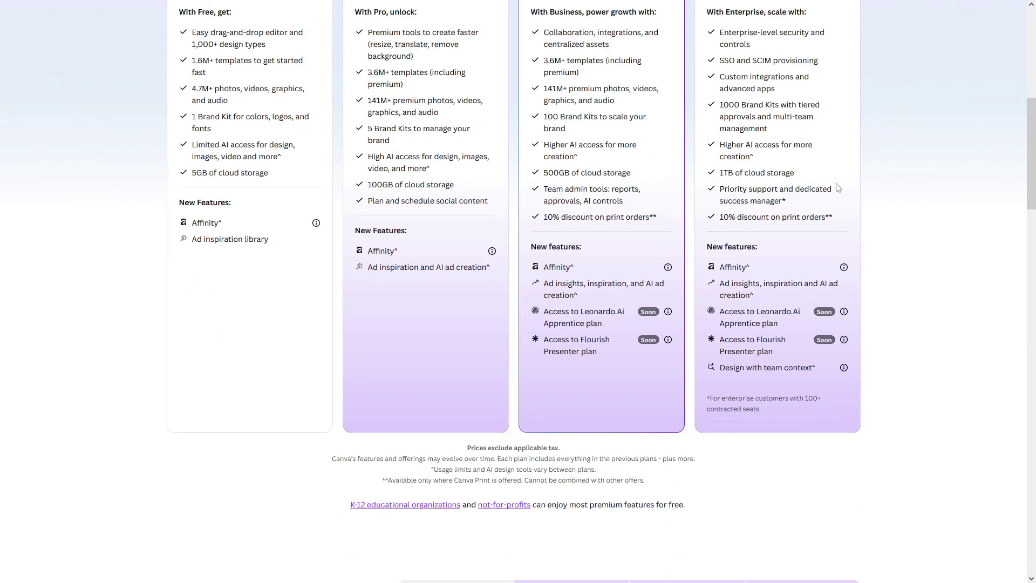
scroll(873, 226, up, 4)
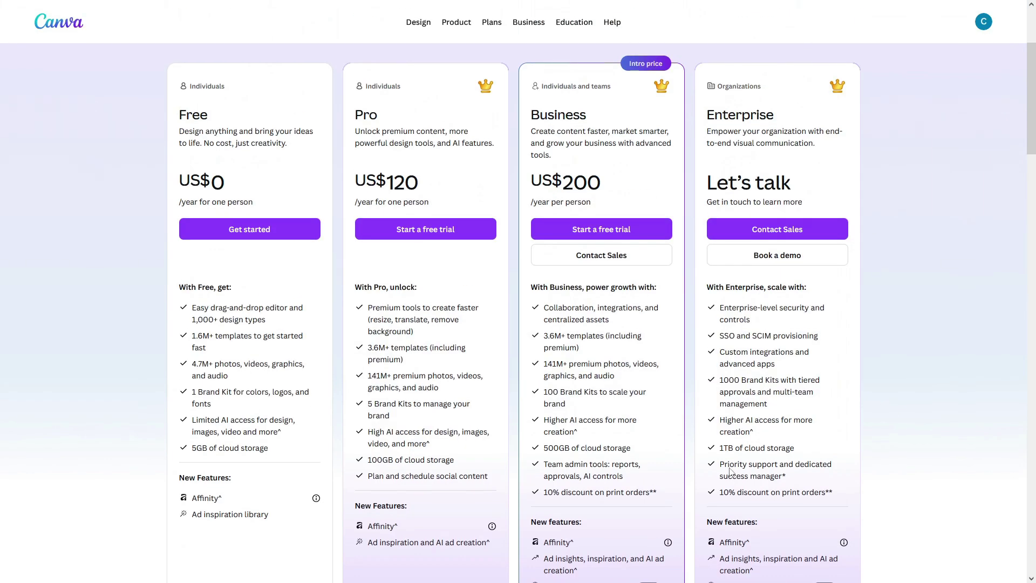
scroll(730, 471, up, 1)
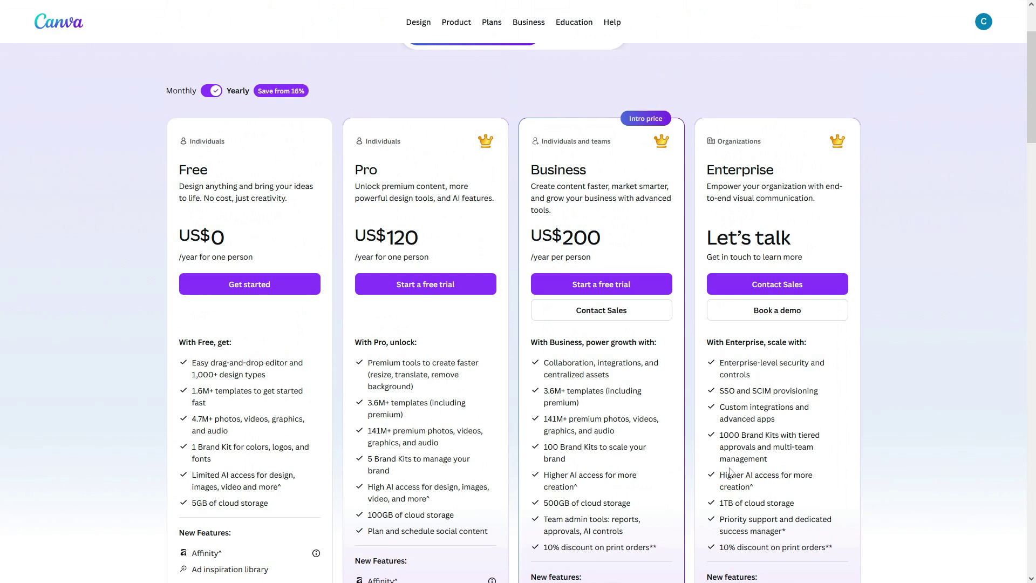
scroll(729, 471, up, 2)
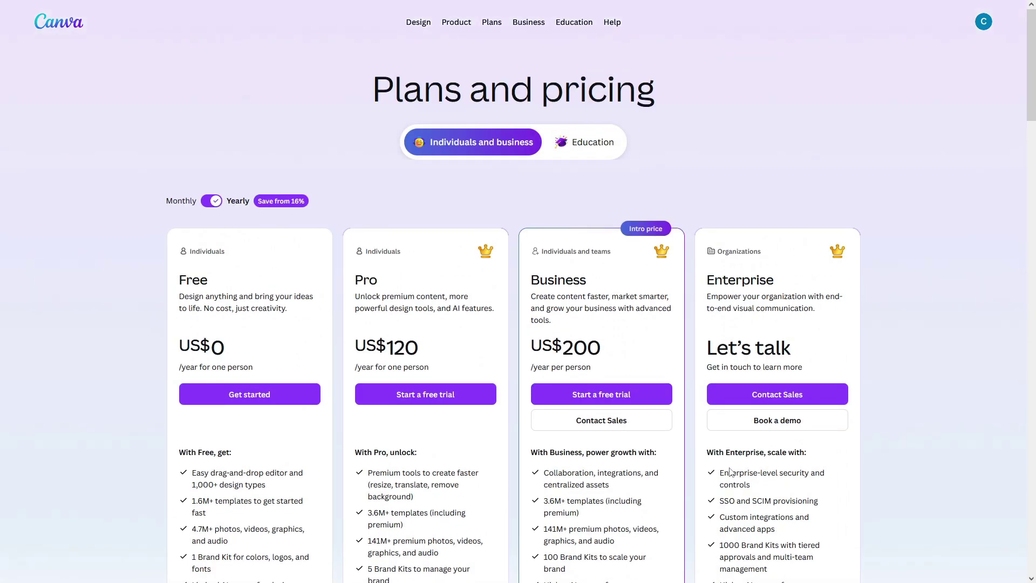
Compare the plan prices under monthly and yearly billing
click(207, 208)
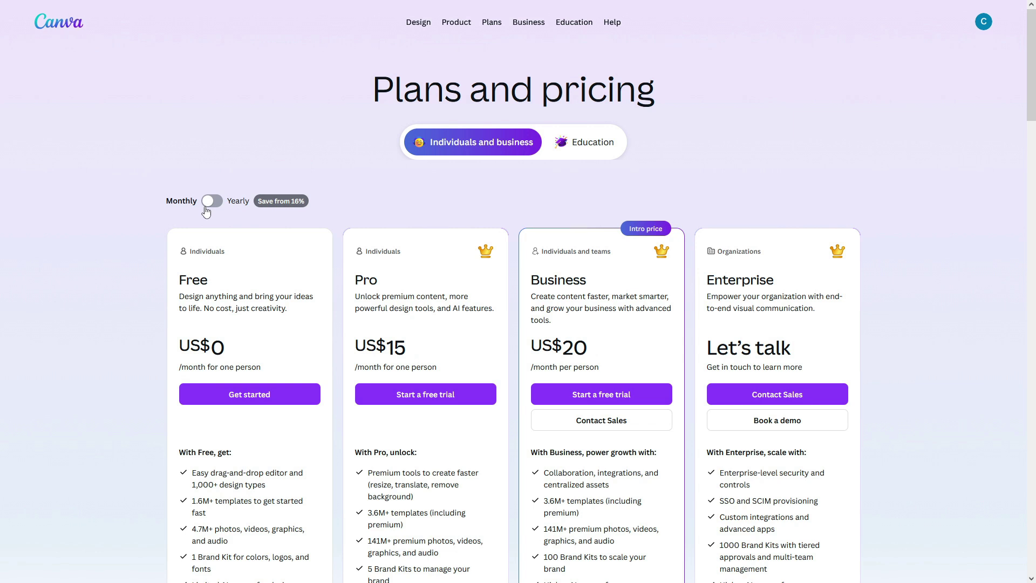
click(206, 209)
click(207, 208)
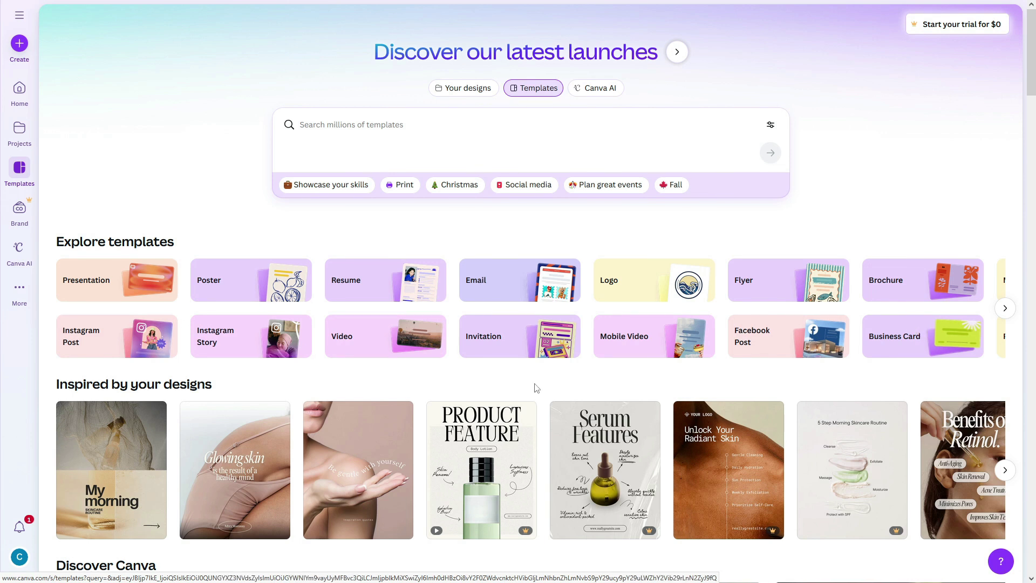
Browse the available design types and suggested templates, and create a blank Instagram Post (4:5) design
click(19, 45)
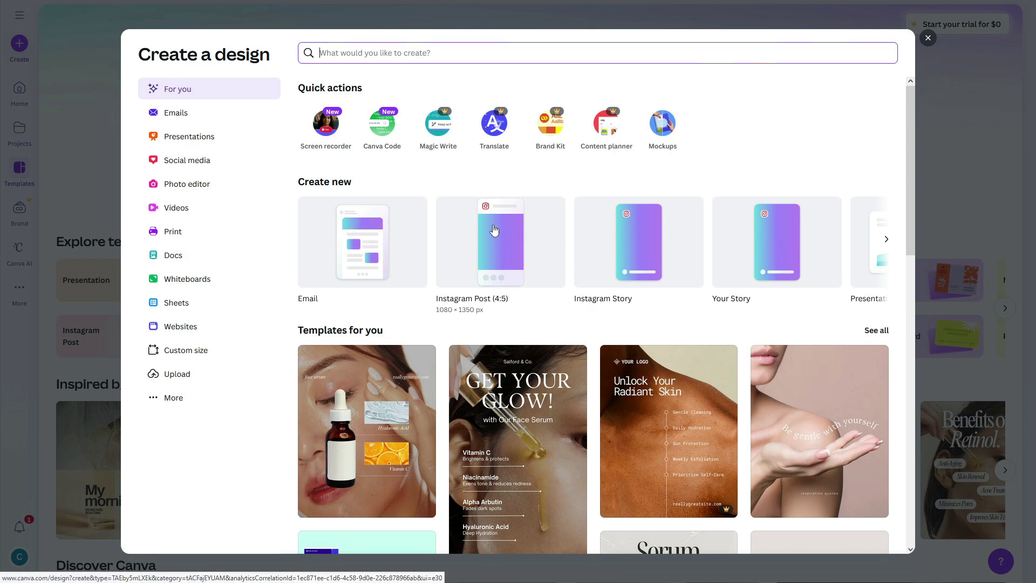
click(886, 239)
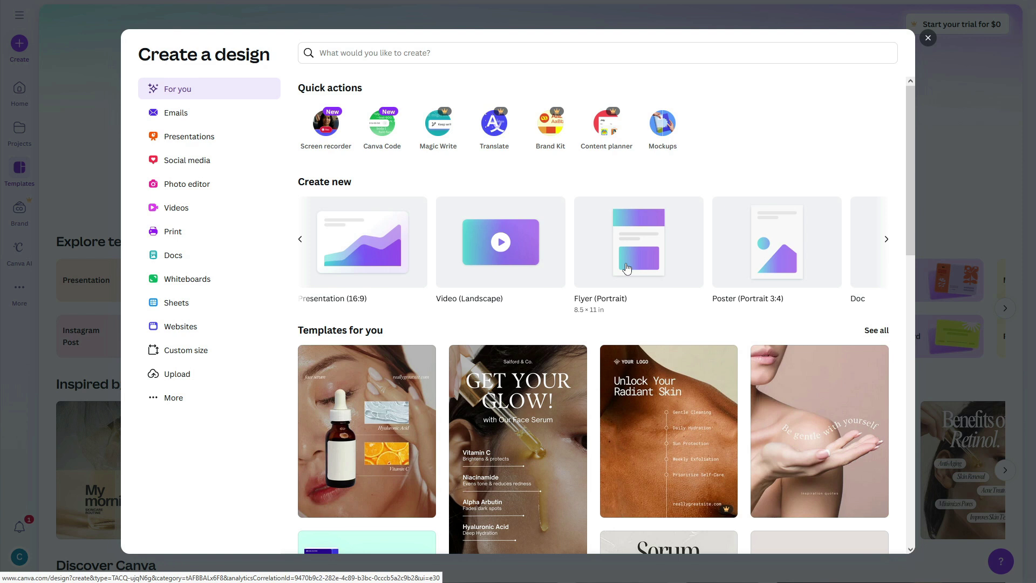
scroll(625, 268, down, 2)
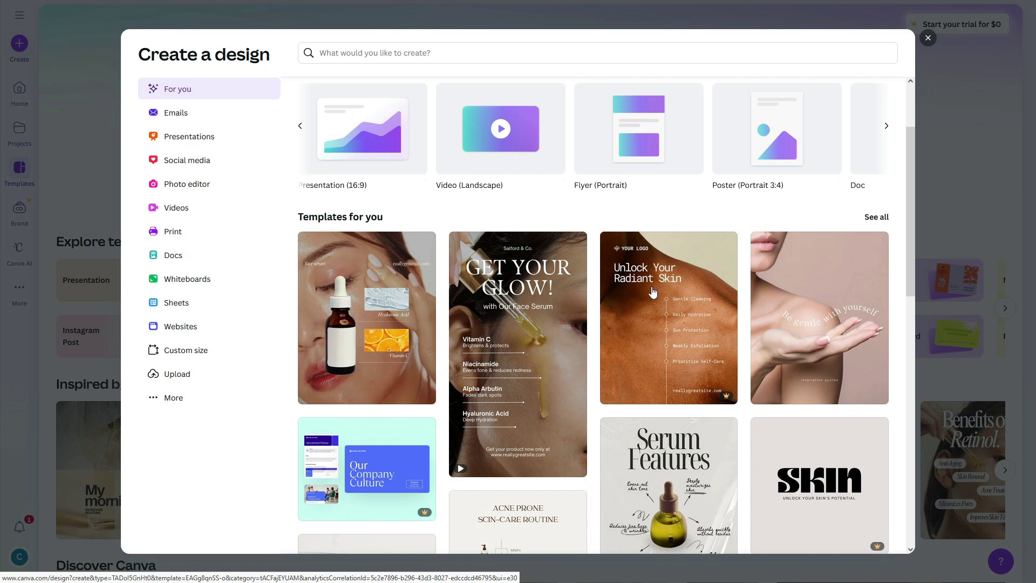
scroll(652, 292, down, 7)
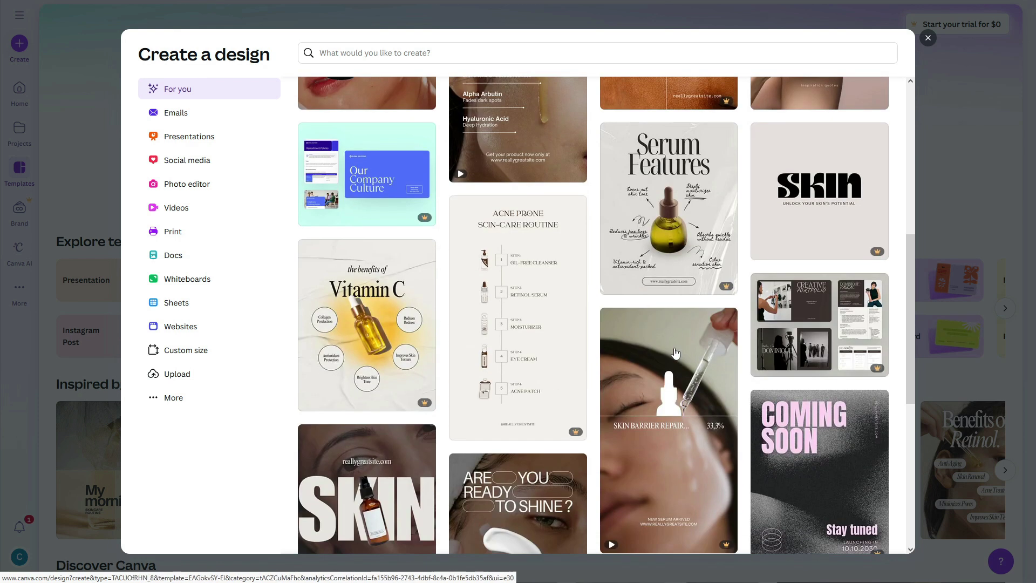
scroll(709, 402, up, 9)
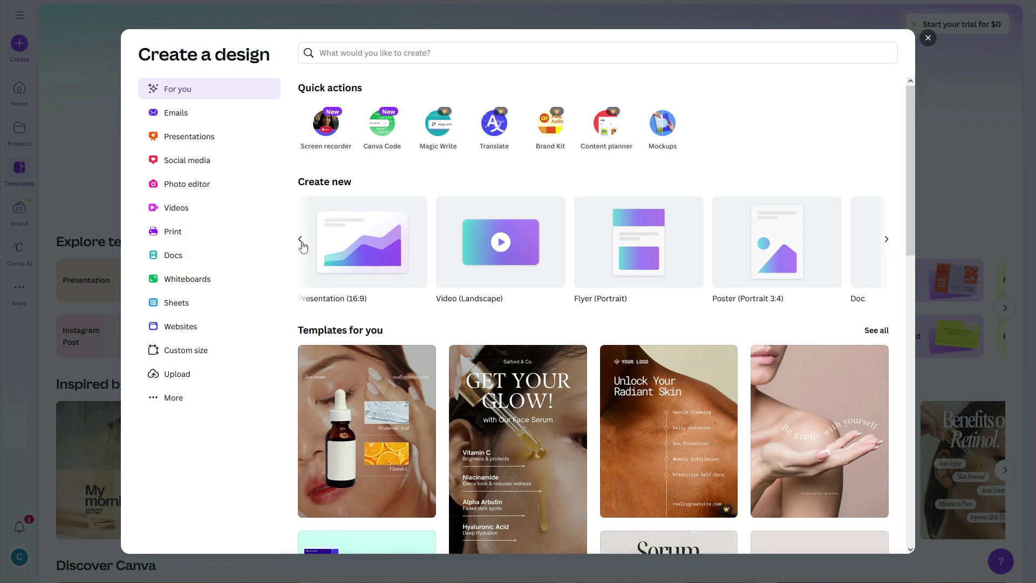
click(301, 238)
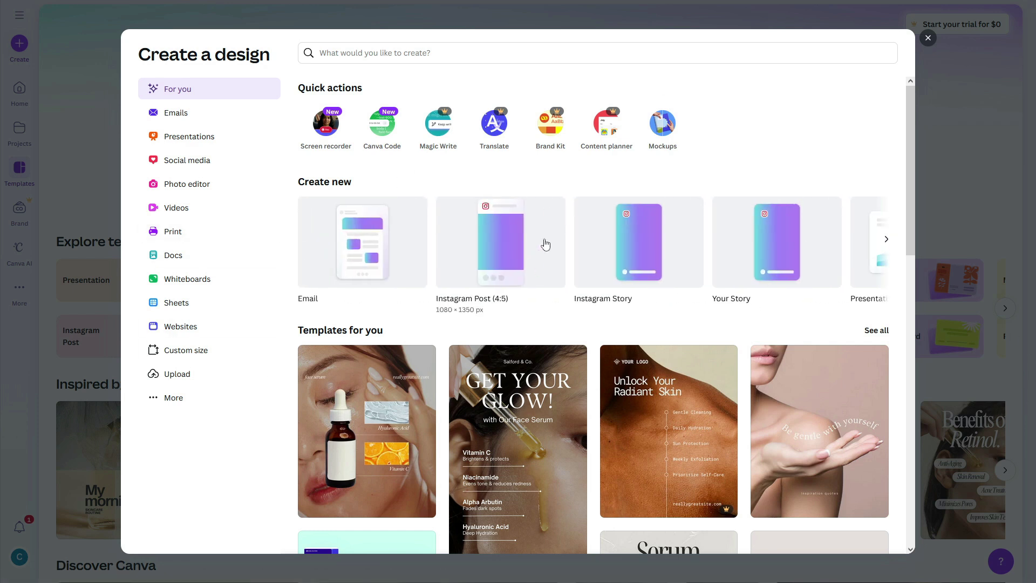
click(494, 258)
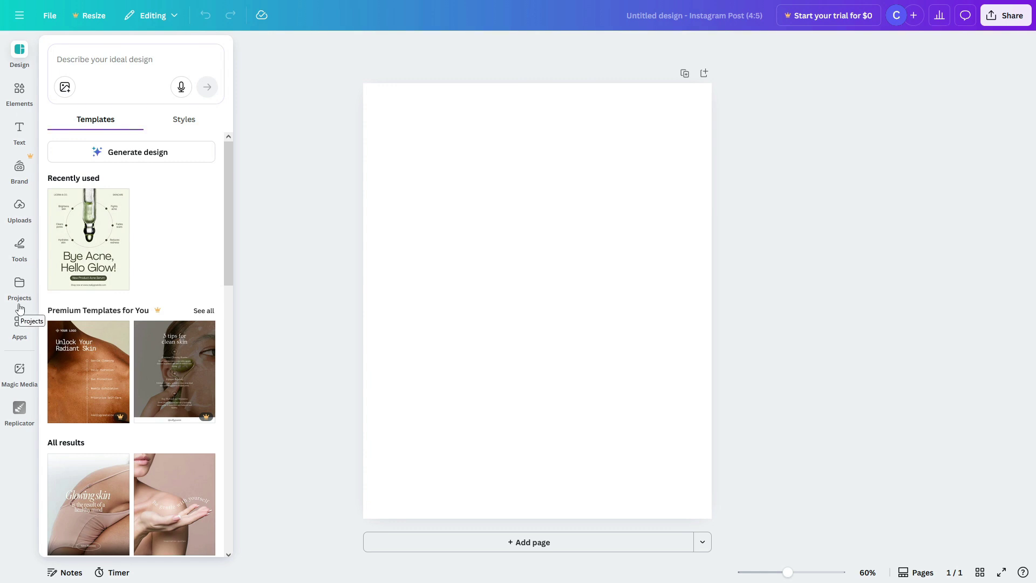
Look through the Instagram post templates offered in the editor's Design section
click(29, 54)
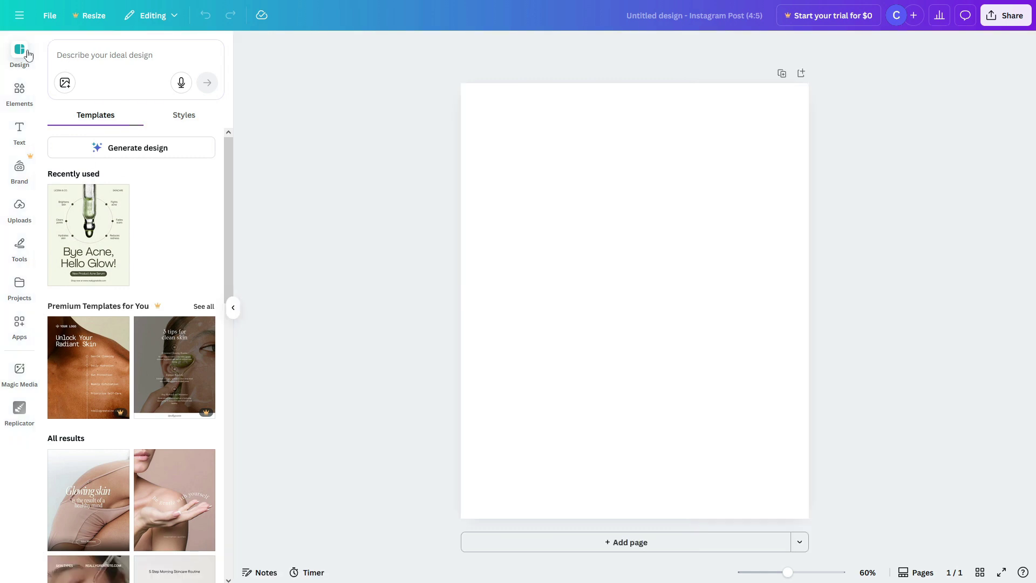
scroll(107, 247, down, 7)
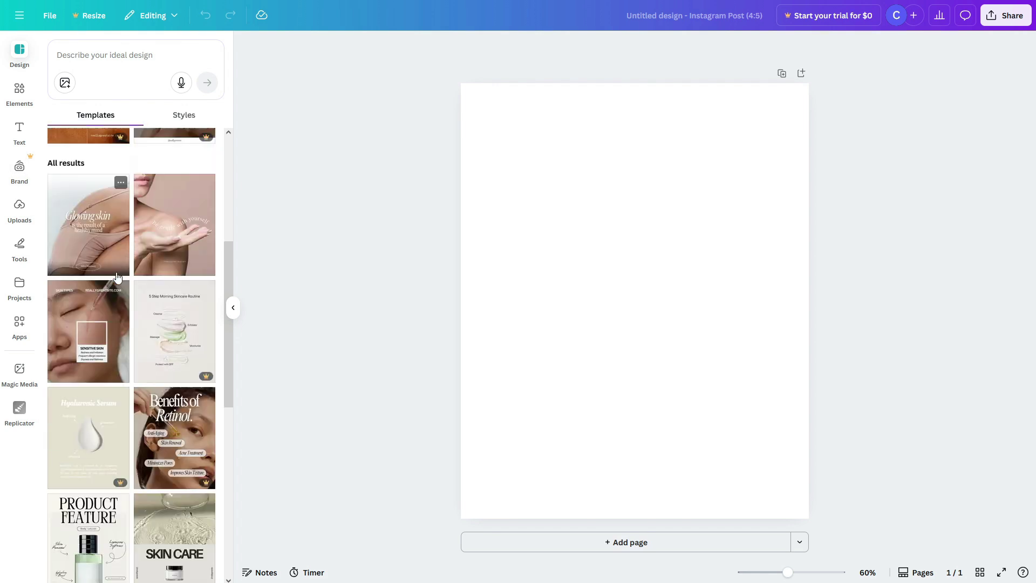
scroll(178, 324, down, 4)
scroll(121, 432, down, 2)
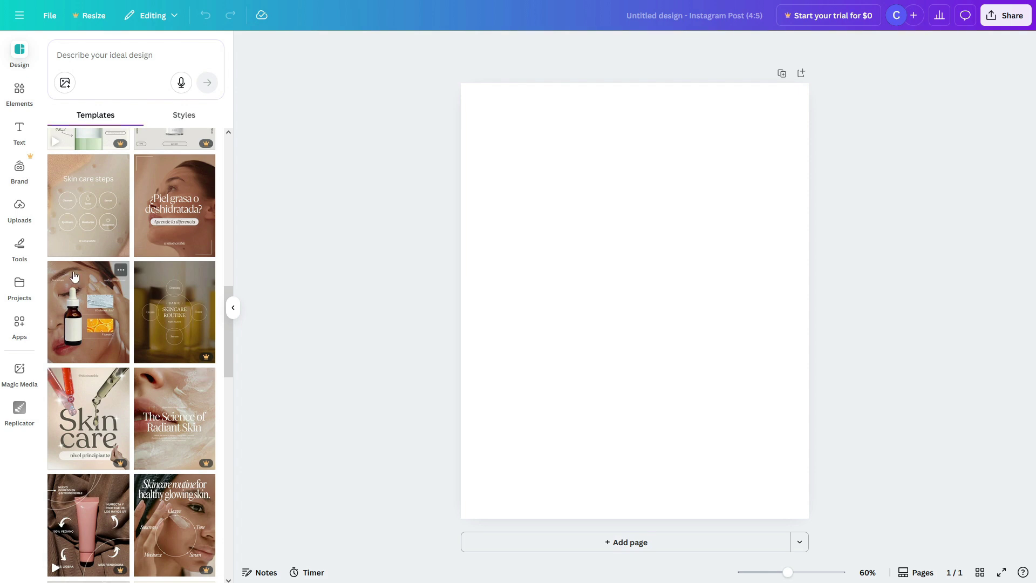
View the element categories, and look over the default text styles and font combinations
click(19, 91)
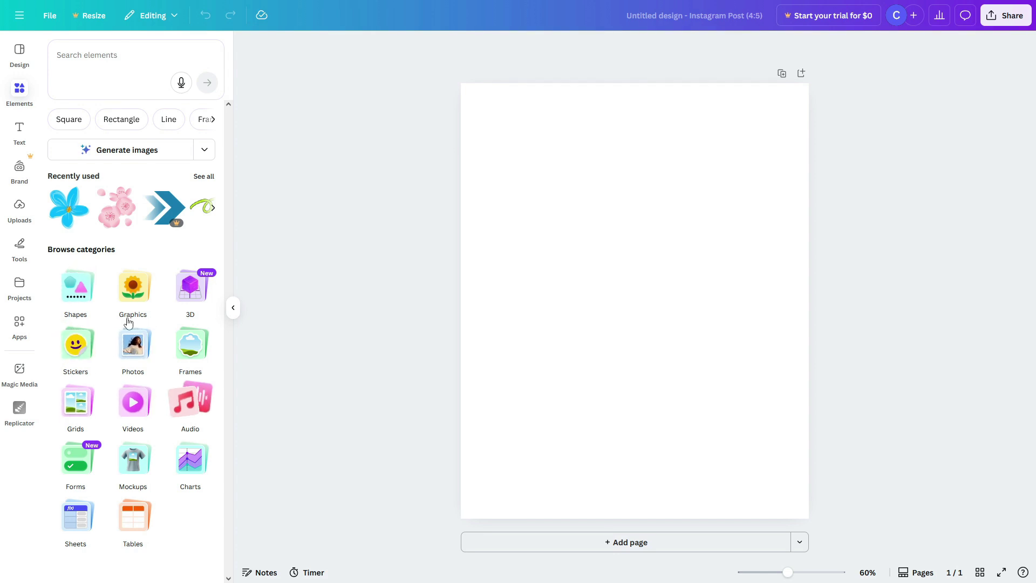
click(19, 135)
scroll(132, 198, down, 3)
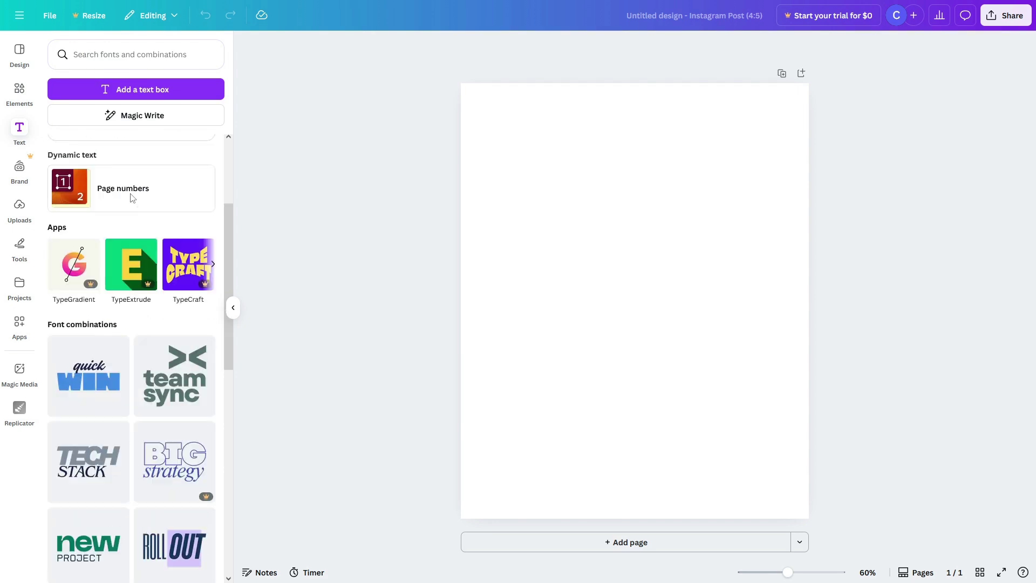
scroll(139, 403, down, 4)
scroll(162, 378, up, 7)
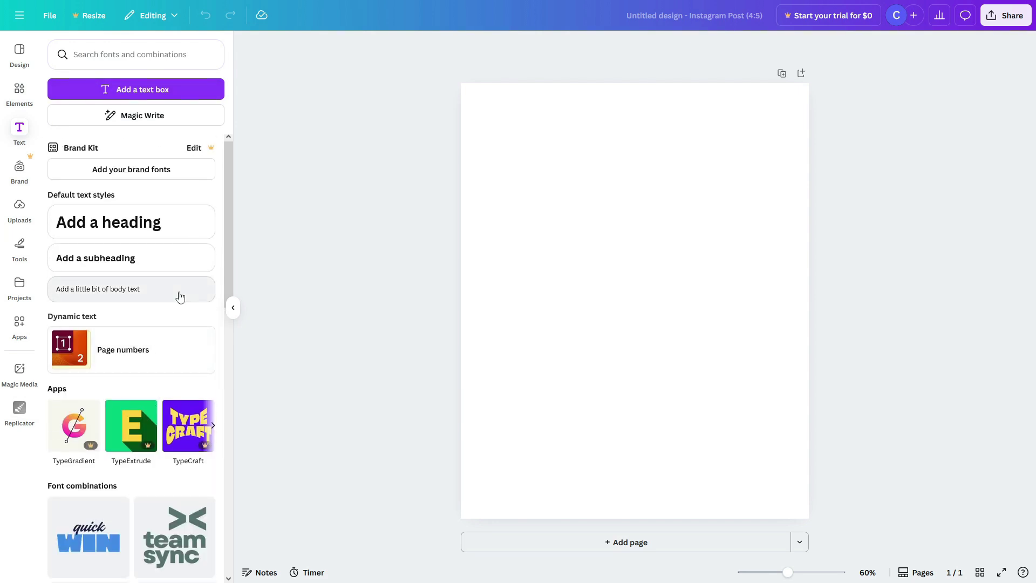
Look over the Uploads, Brand, Projects and Apps sections, and return to the design templates
click(20, 207)
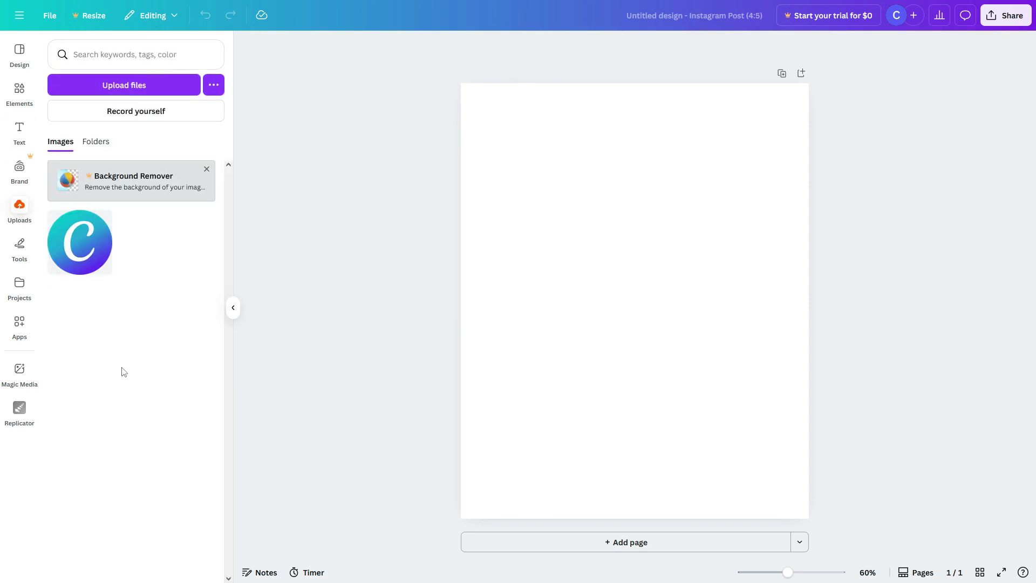
click(19, 167)
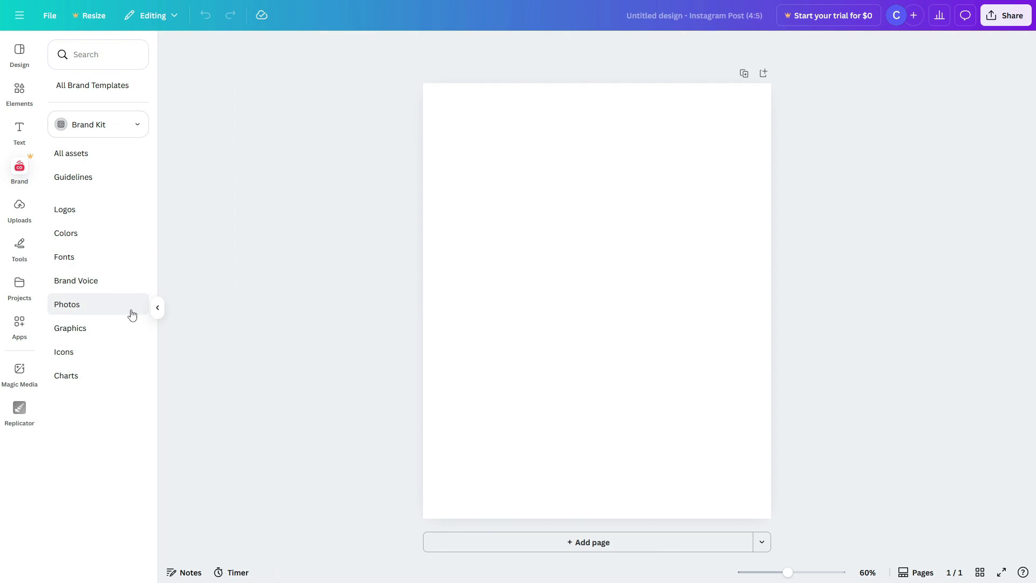
click(19, 282)
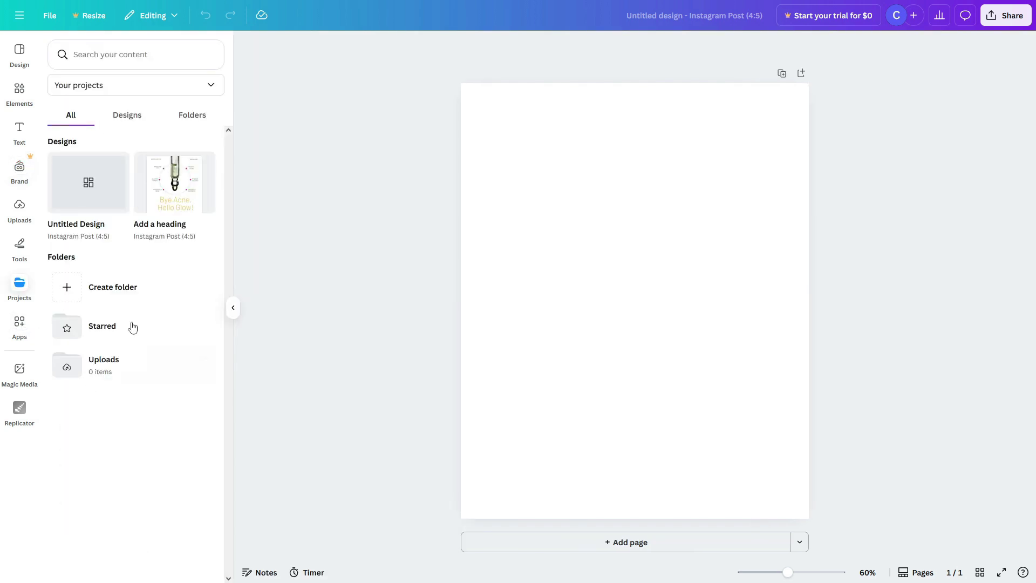
click(18, 332)
scroll(171, 372, down, 7)
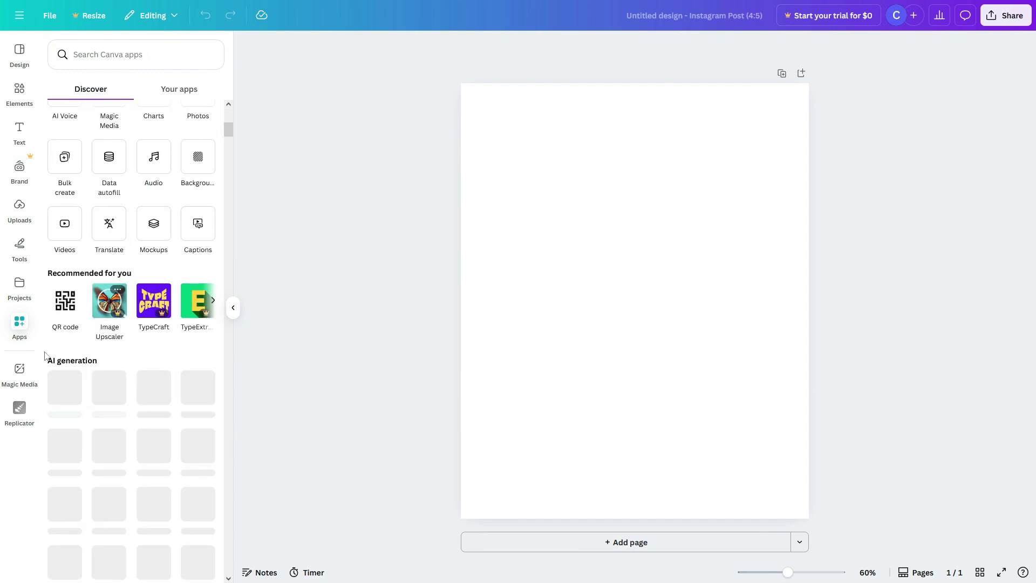
click(20, 282)
click(21, 61)
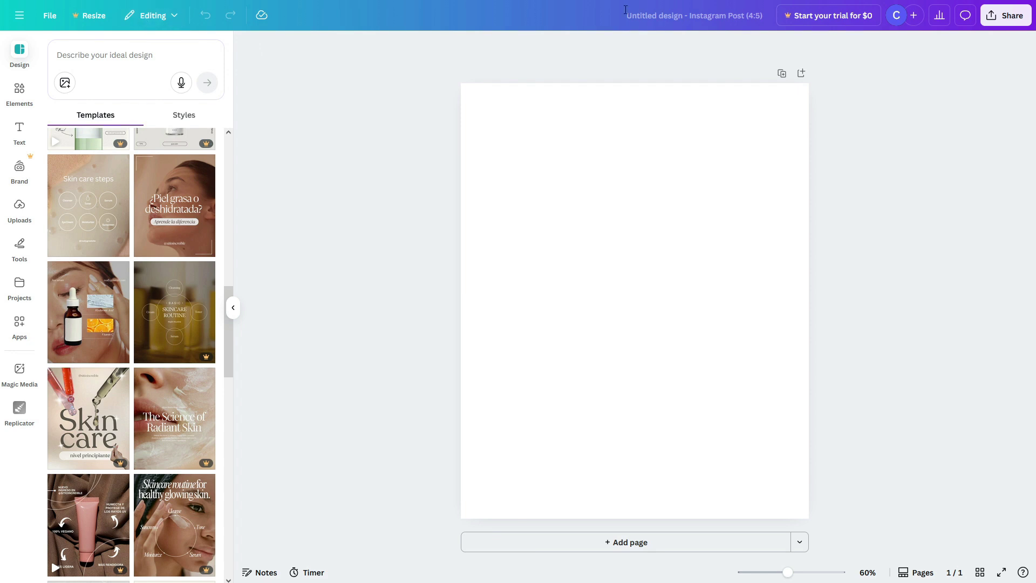
Rename the design as "Canva Tutorial for Beginners"
click(708, 18)
key(BackSpace)
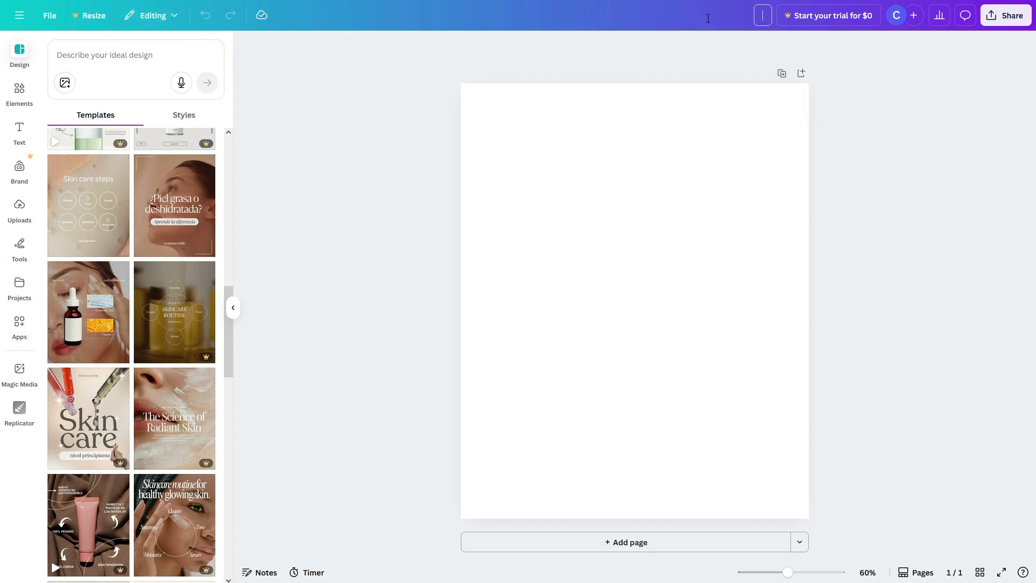
text(canva Tutorial for Beginners)
click(663, 16)
key(BackSpace)
text(C)
click(742, 201)
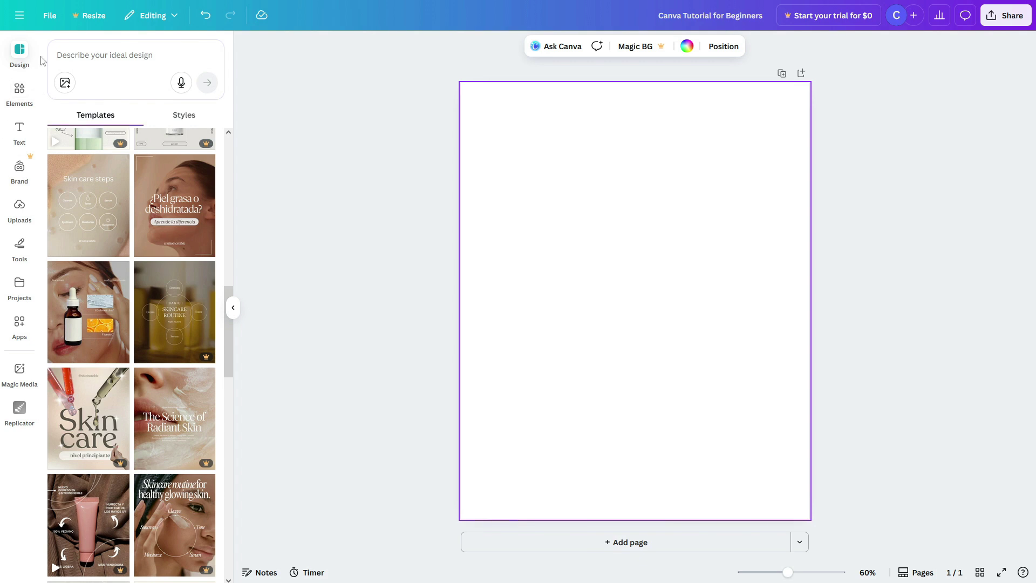
Find the green "Bye Acne, Hello Glow!" serum template among the similar skincare designs and apply it to the blank page
click(20, 54)
scroll(120, 167, up, 5)
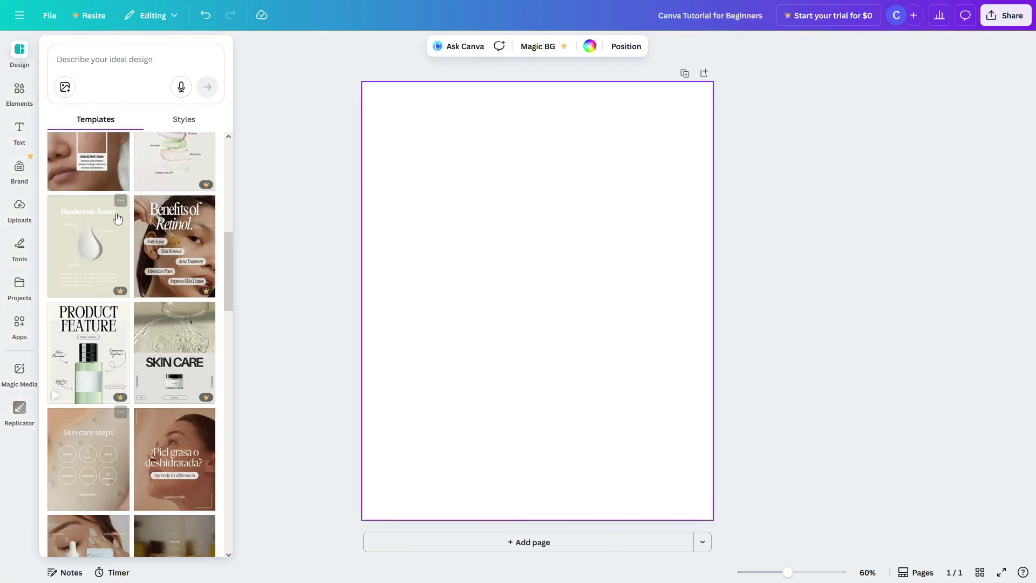
click(123, 154)
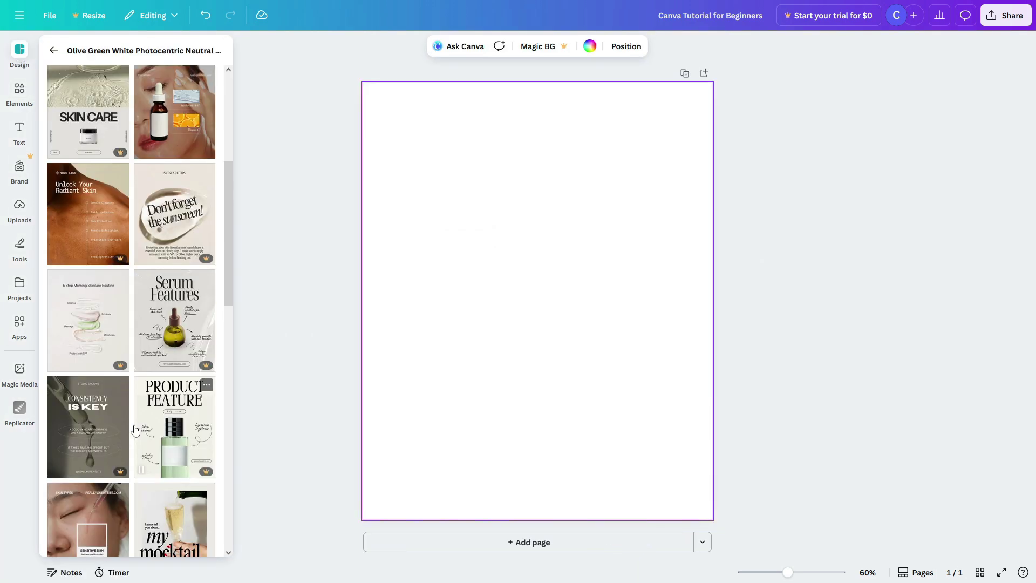
scroll(135, 429, up, 2)
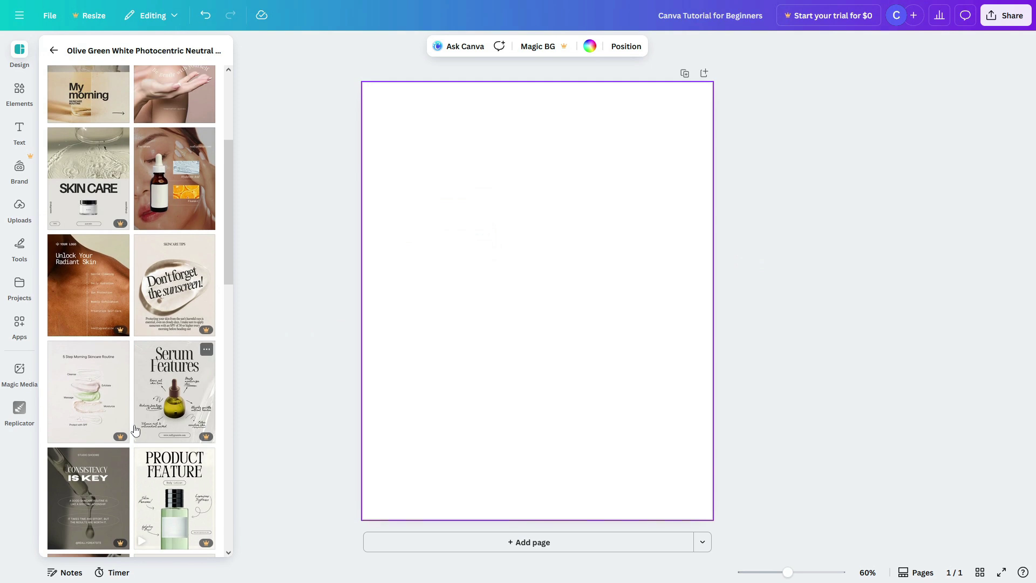
scroll(134, 429, down, 6)
scroll(134, 429, down, 10)
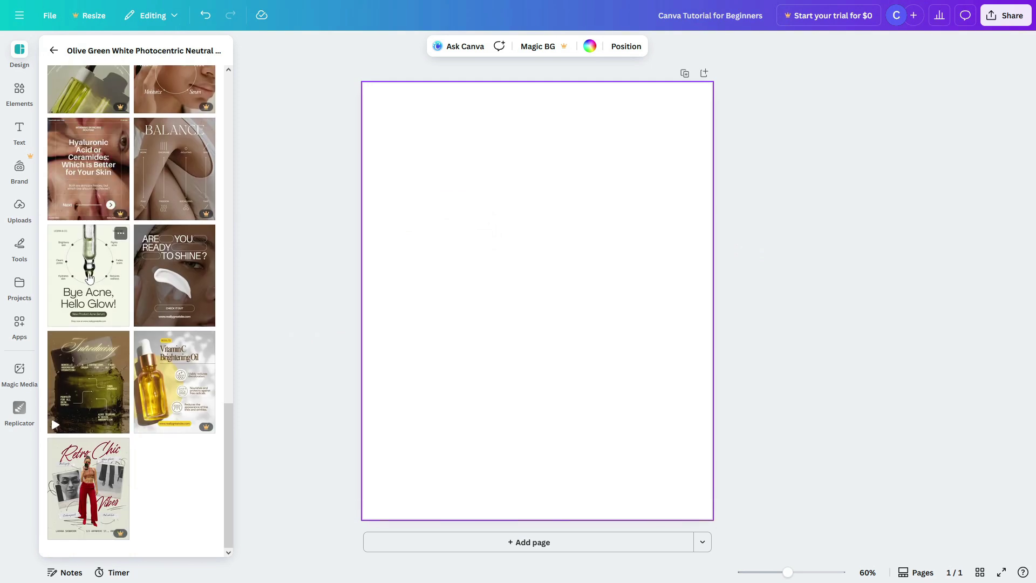
click(93, 279)
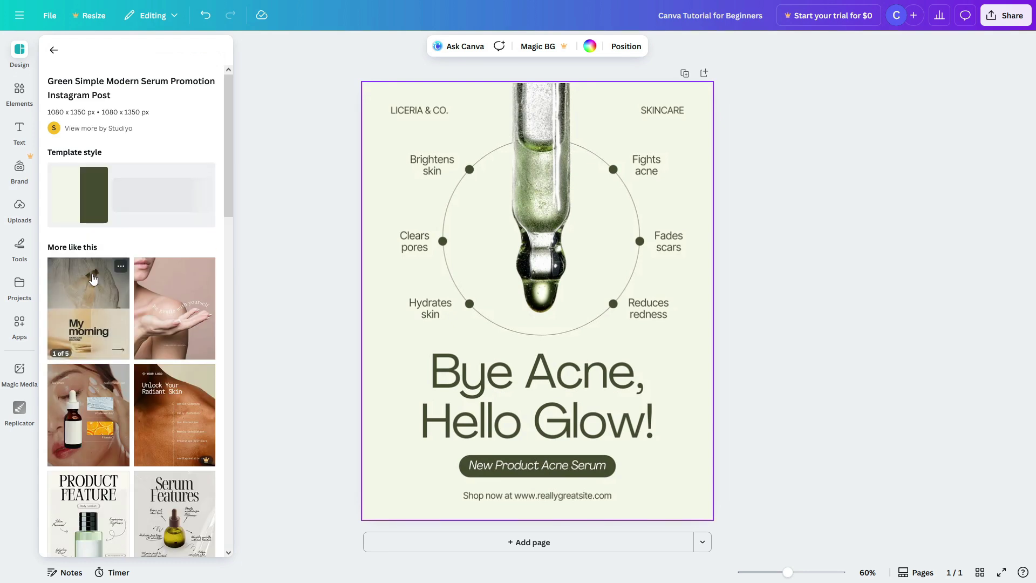
Rename the design as "Product Advertisement"
click(722, 13)
text(Product Advertisement)
key(Return)
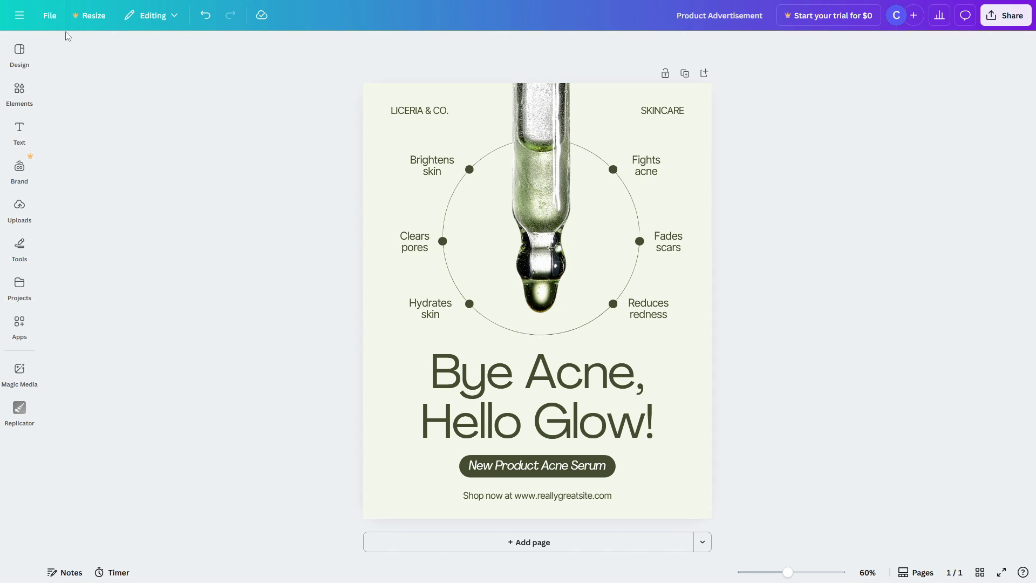
Show the rulers and guides, and place vertical and horizontal guides along the design's side, top and bottom margins
click(50, 16)
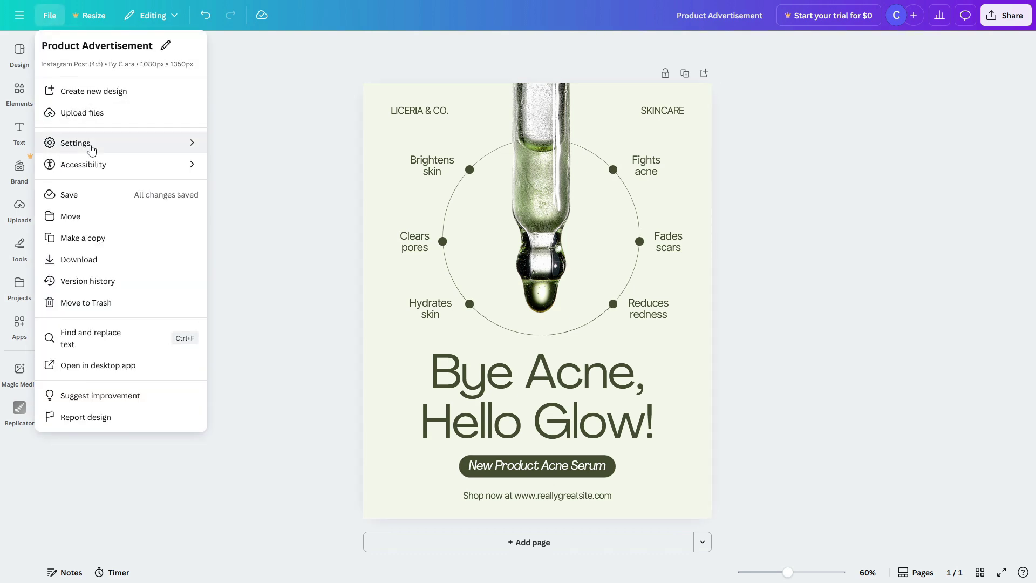
mouse_move(88, 147)
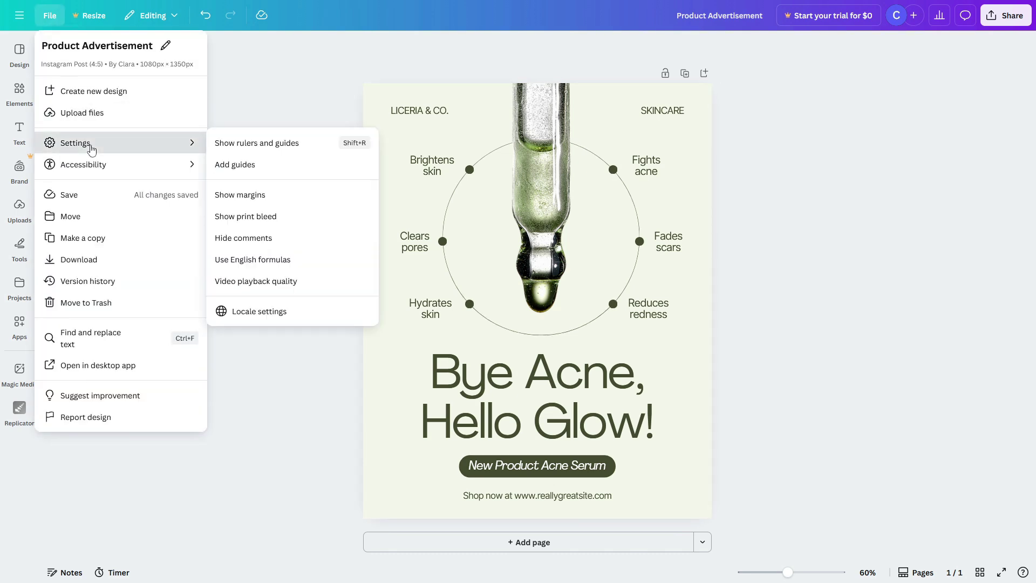
click(355, 147)
drag(50, 236, 402, 244)
drag(550, 37, 560, 113)
drag(45, 253, 686, 261)
drag(566, 38, 584, 501)
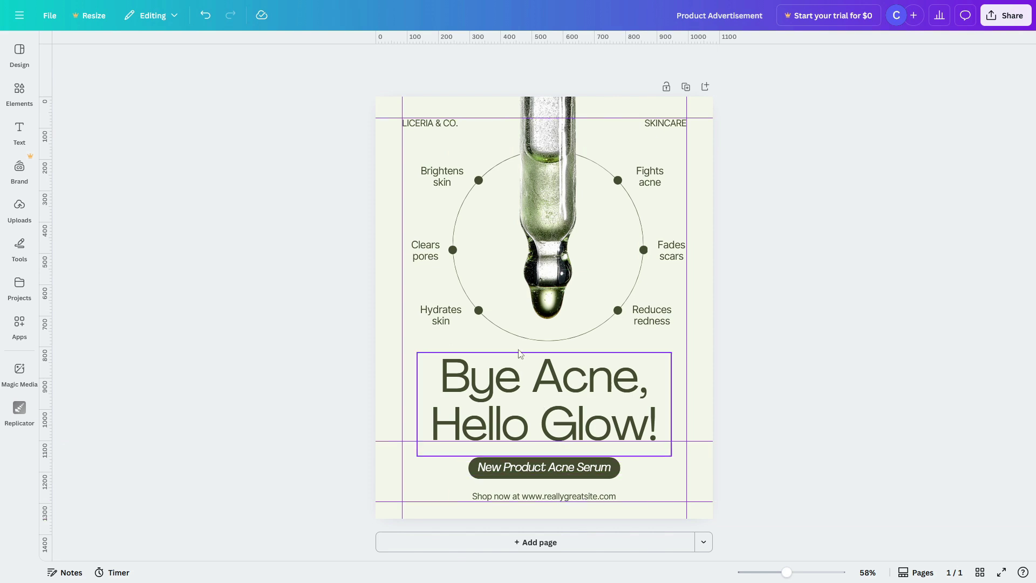
Set the font of the "LICERIA & CO." and "Clears pores" texts to Roboto Mono
click(430, 123)
click(330, 60)
click(102, 314)
key(Tab)
click(105, 313)
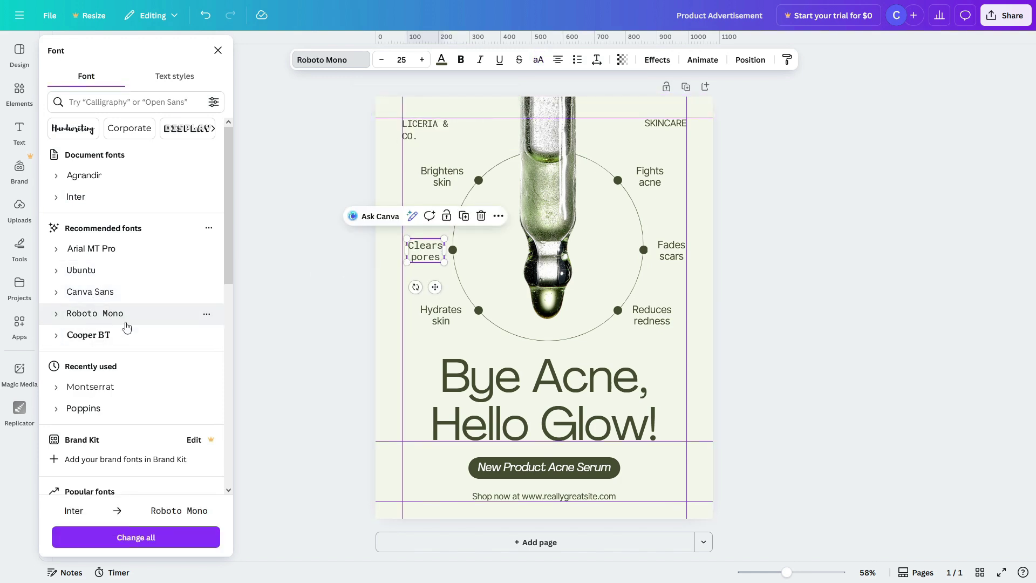
Recolor the "Bye Acne, Hello Glow!" headline with the light orange default solid color
key(Tab)
click(442, 59)
click(183, 384)
key(Tab)
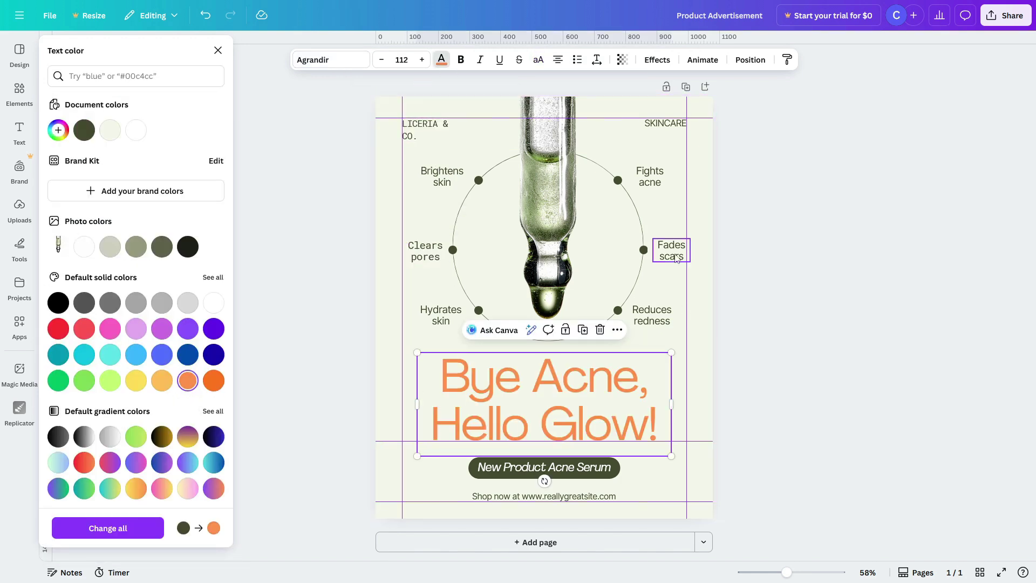
key(Tab)
key(Tab)
Try the ready-made style combinations on the design, including the brown Roxborough and Montserrat one, and apply the Arsenal and Radley combination
click(20, 52)
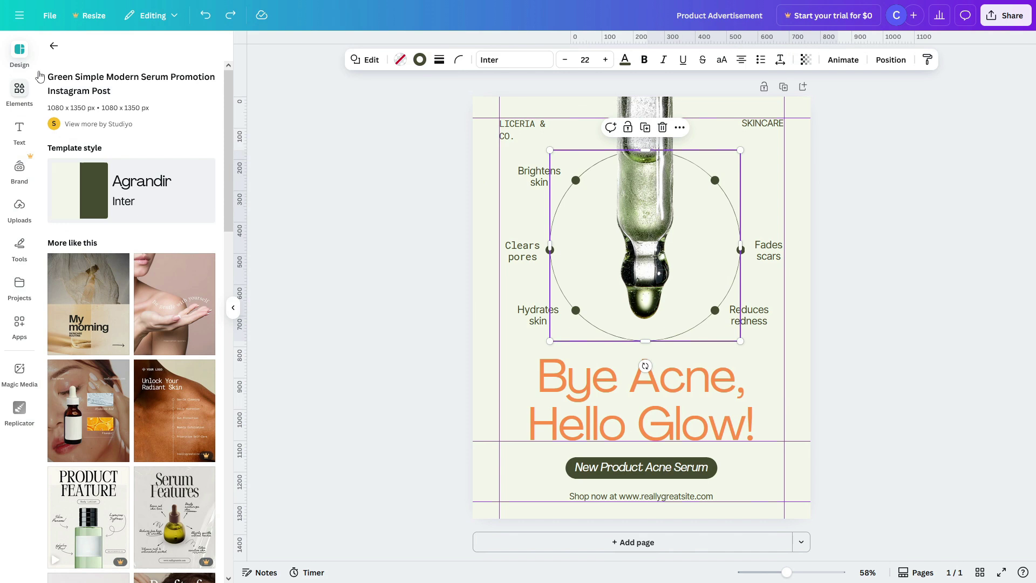
click(54, 45)
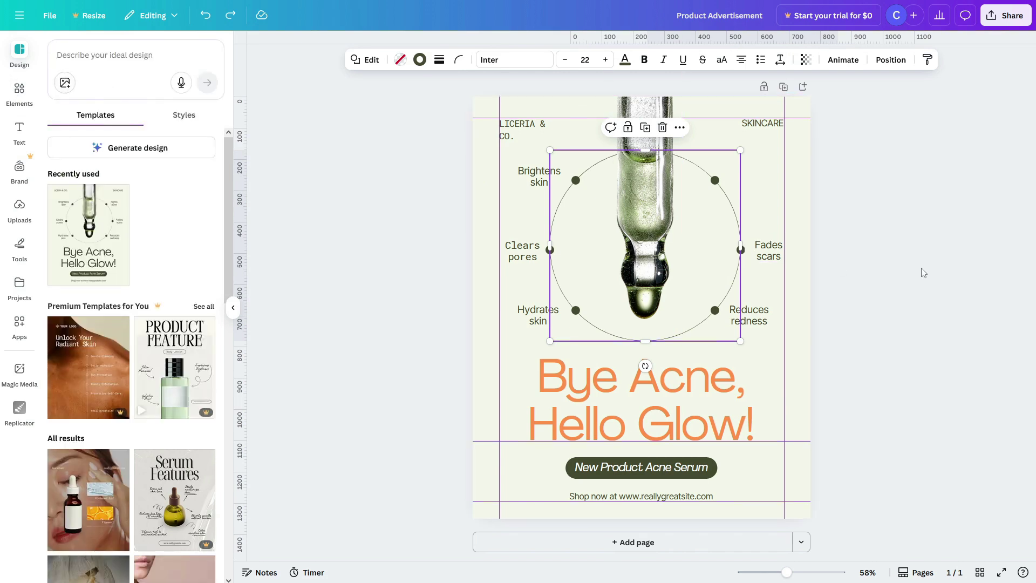
click(183, 115)
click(156, 343)
click(160, 334)
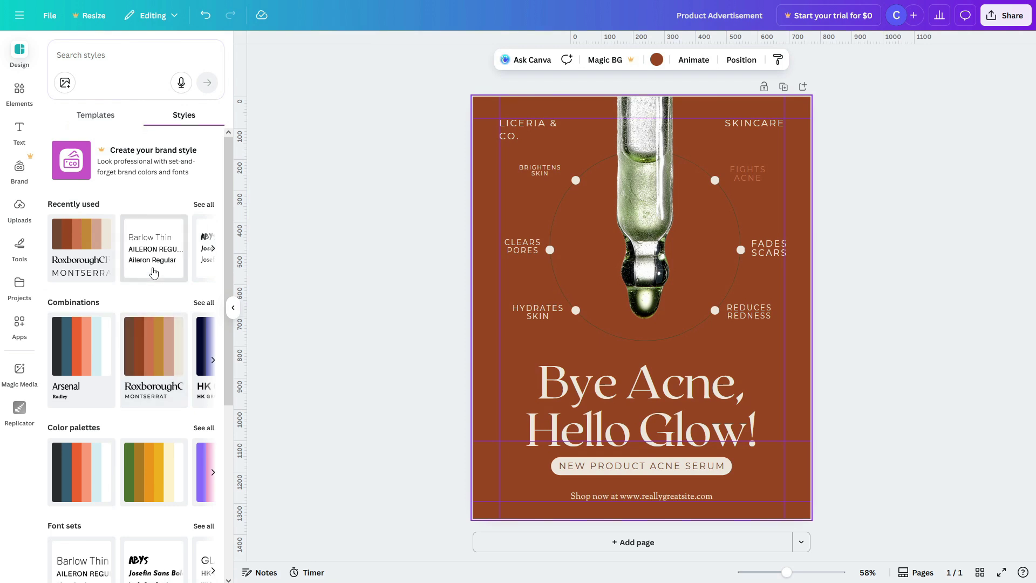
click(155, 370)
click(75, 350)
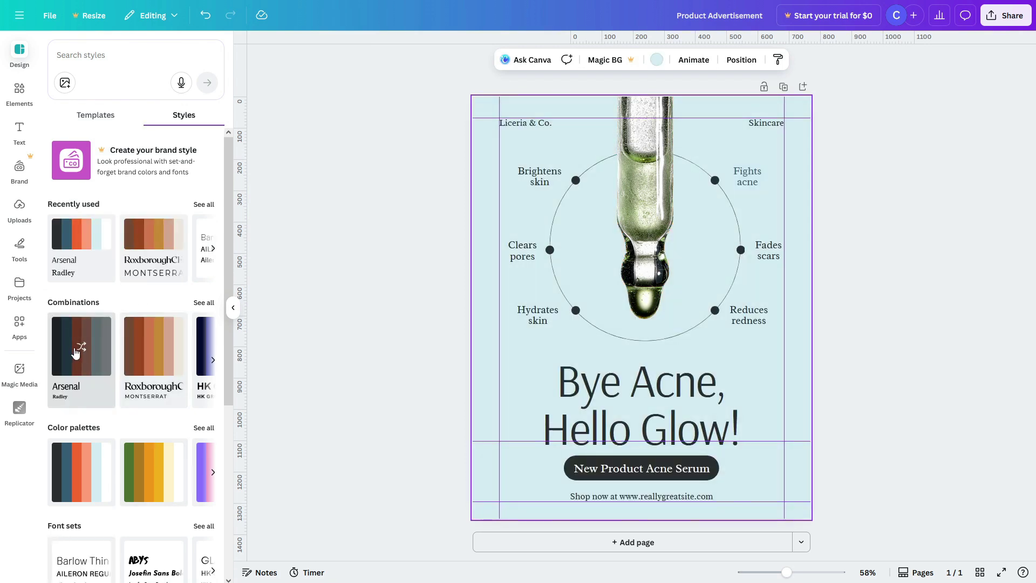
Try the green and yellow color palette on the design, and switch back to the dark, orange and light-blue palette
click(212, 360)
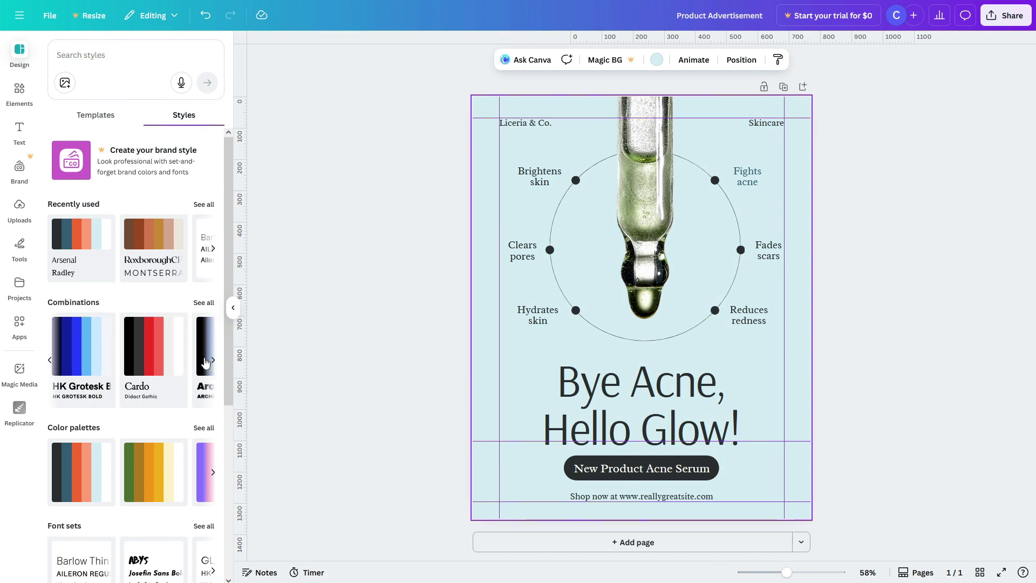
click(155, 474)
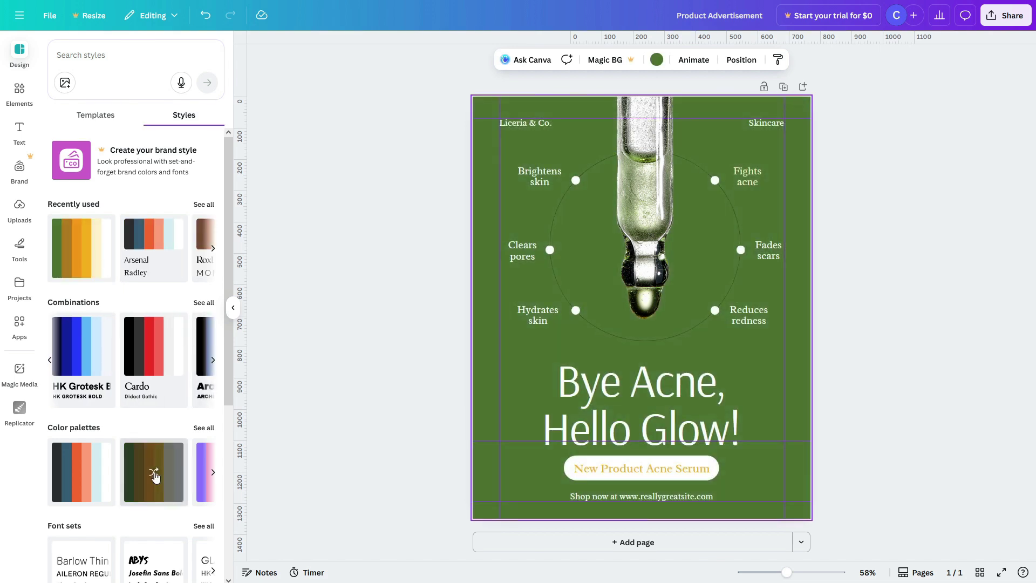
click(86, 482)
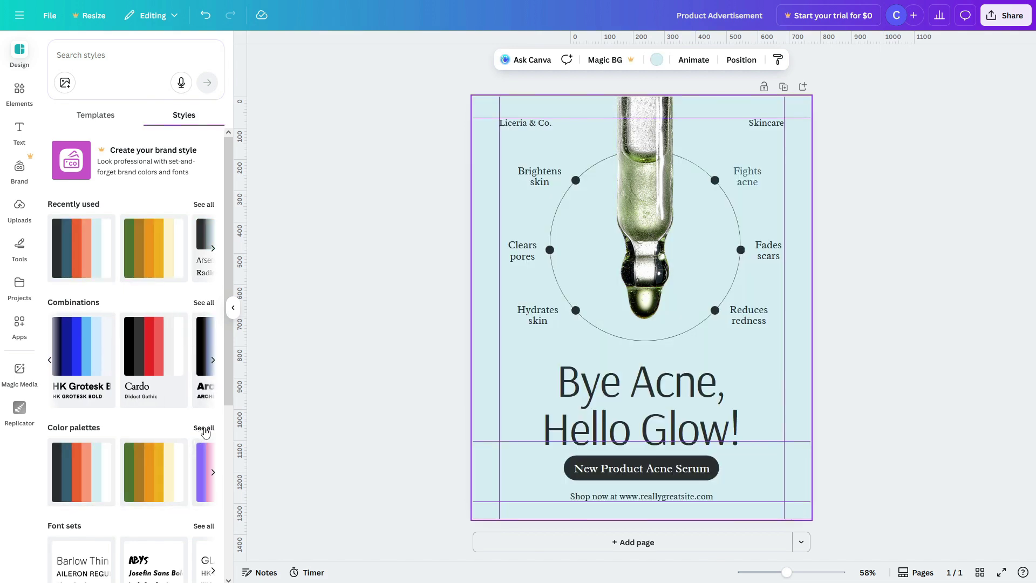
Try several palettes from the full color palette collection and apply the black, dark gray and red one to the design
click(205, 428)
click(130, 402)
click(133, 433)
click(134, 495)
scroll(139, 496, down, 3)
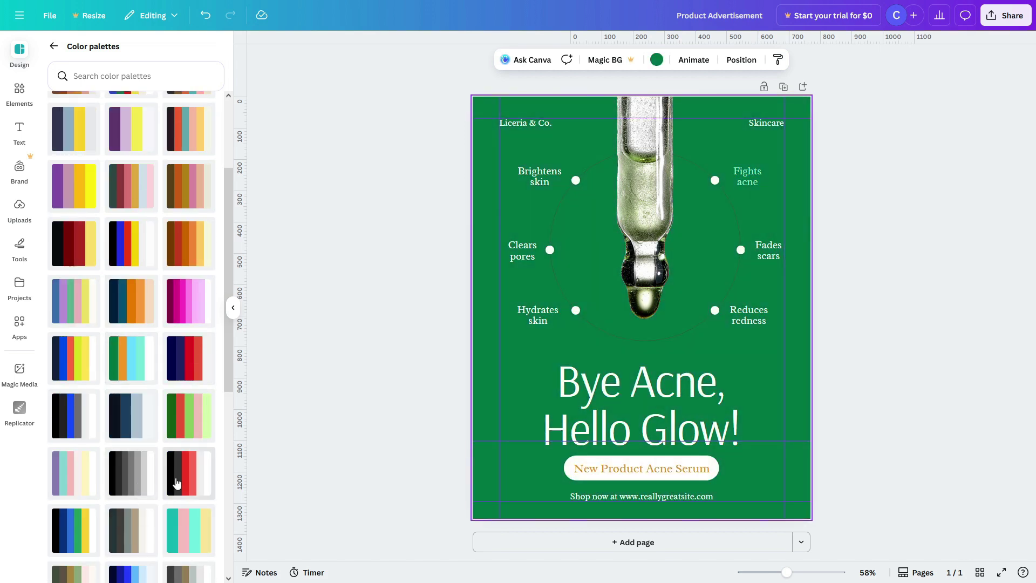
click(176, 482)
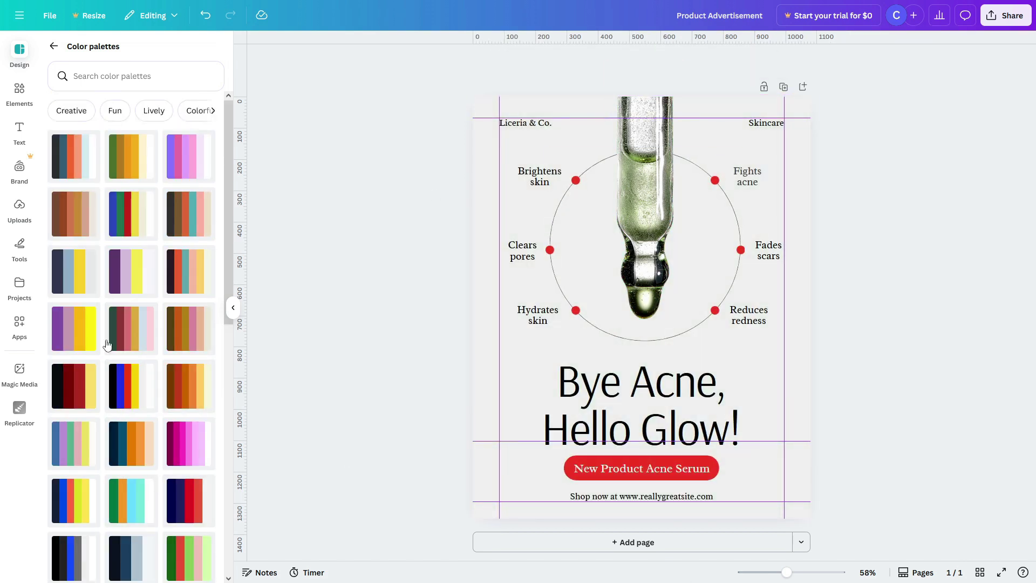
click(53, 46)
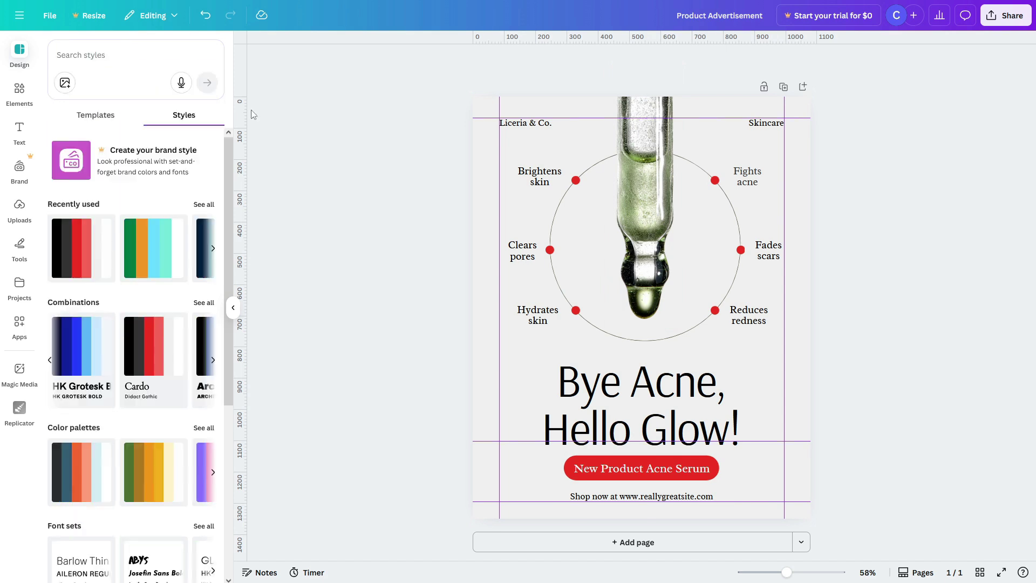
Compare the available download file types, including JPG, and download the design as a PNG
click(20, 91)
click(49, 16)
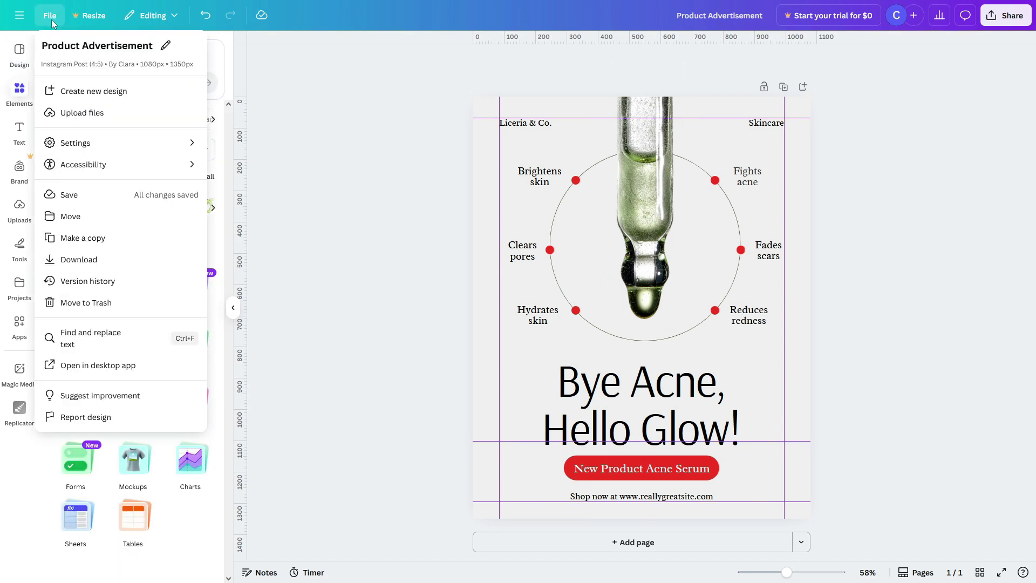
click(85, 259)
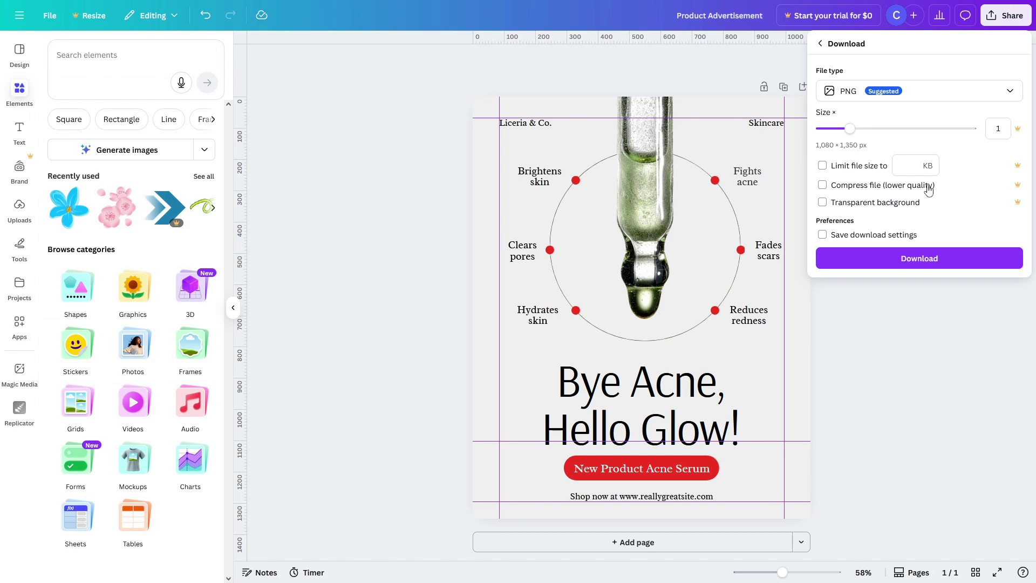
click(891, 95)
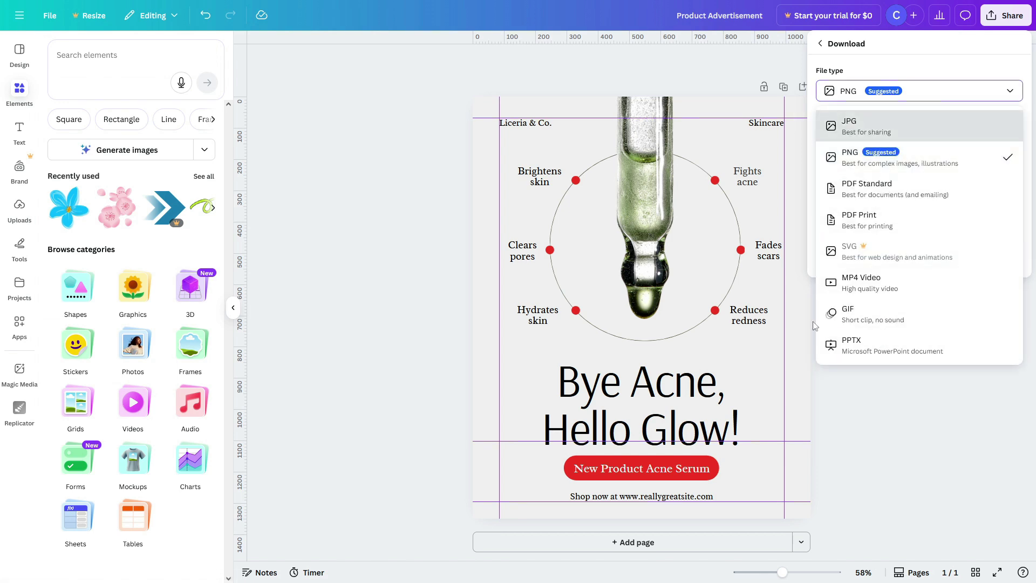
click(895, 131)
click(891, 98)
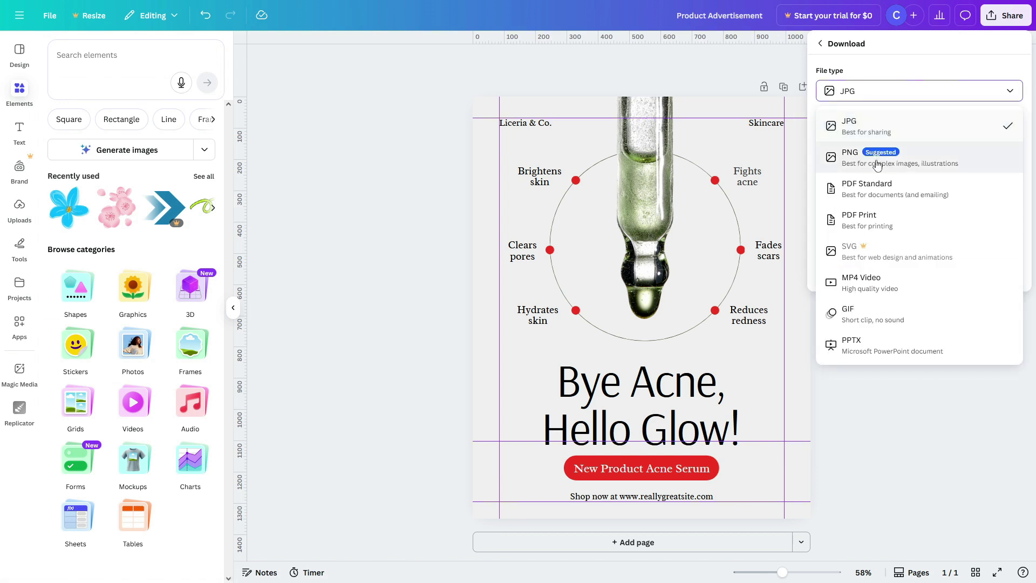
click(863, 158)
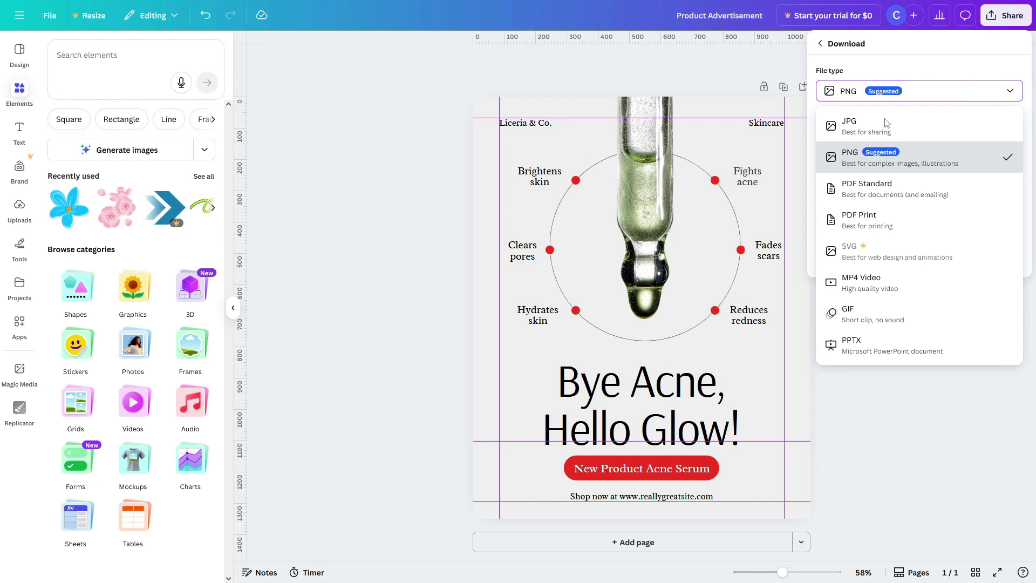
click(904, 94)
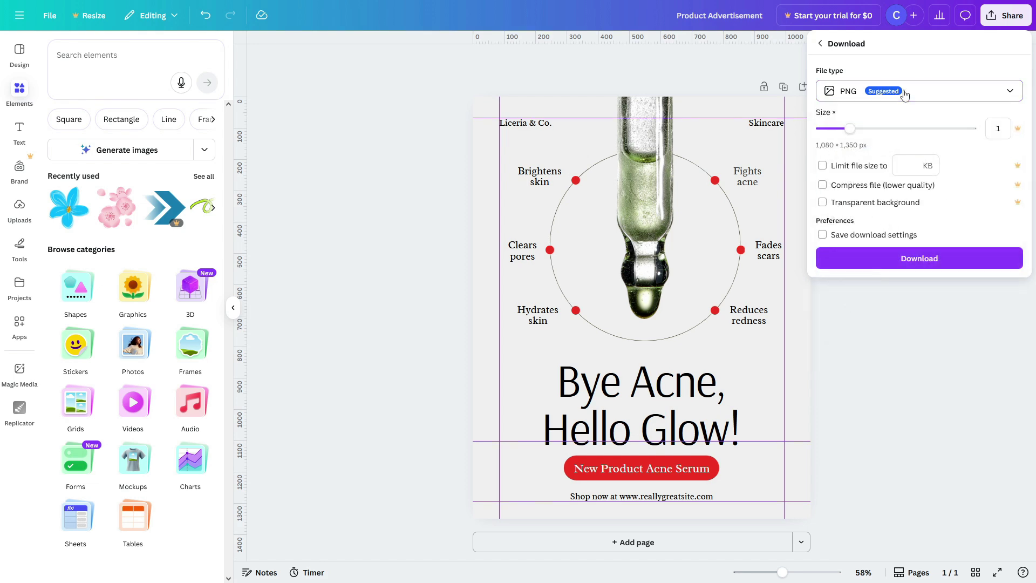
click(920, 266)
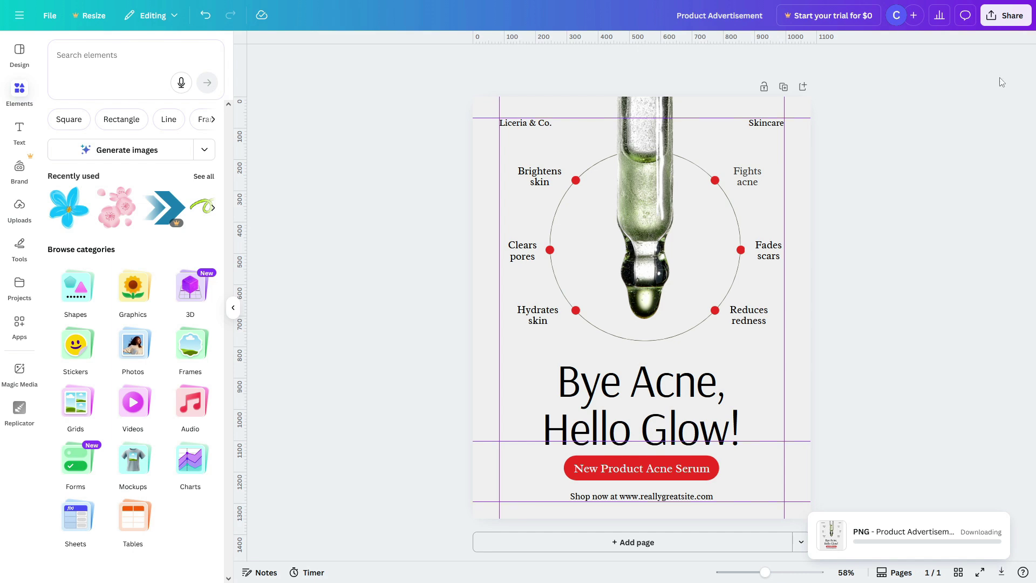
click(1011, 16)
click(892, 404)
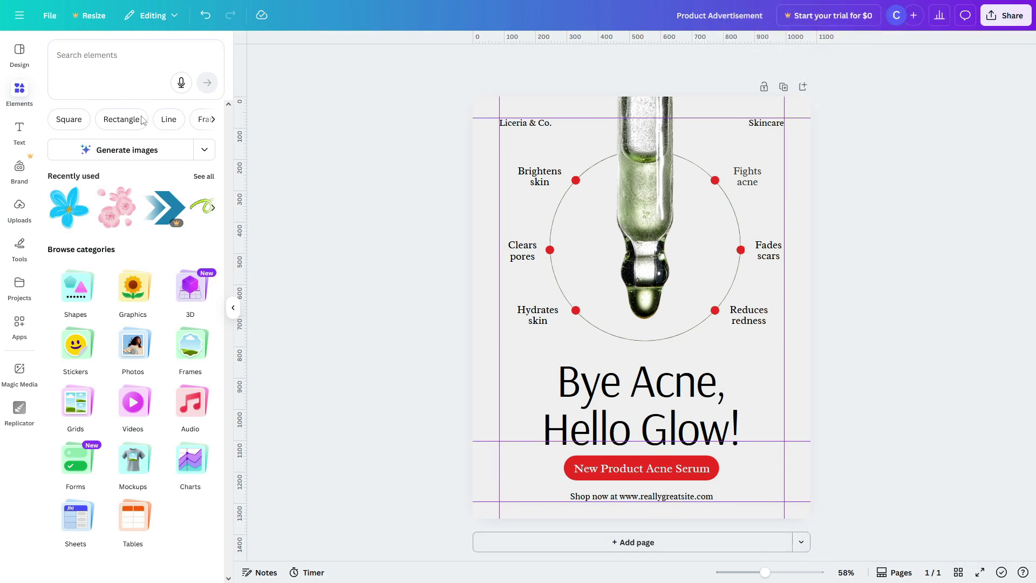
Add a second page and insert a heading reading "Brand Consistency" on it
click(590, 547)
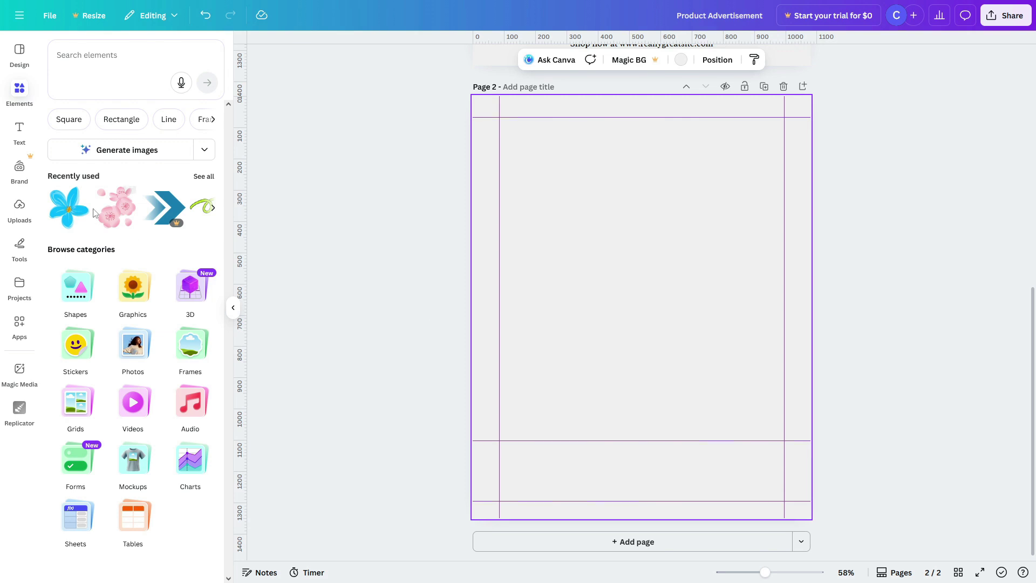
click(19, 130)
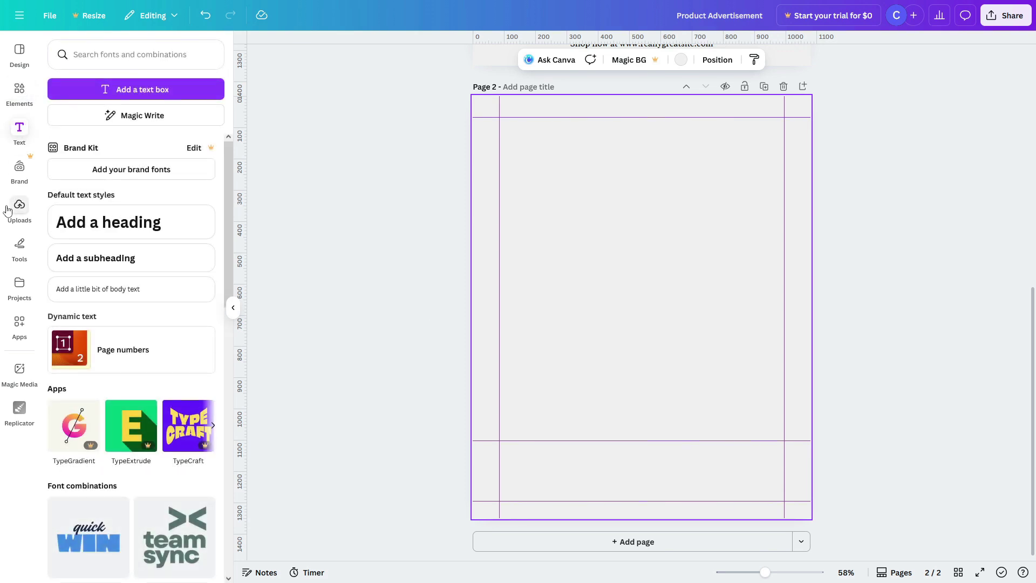
click(131, 227)
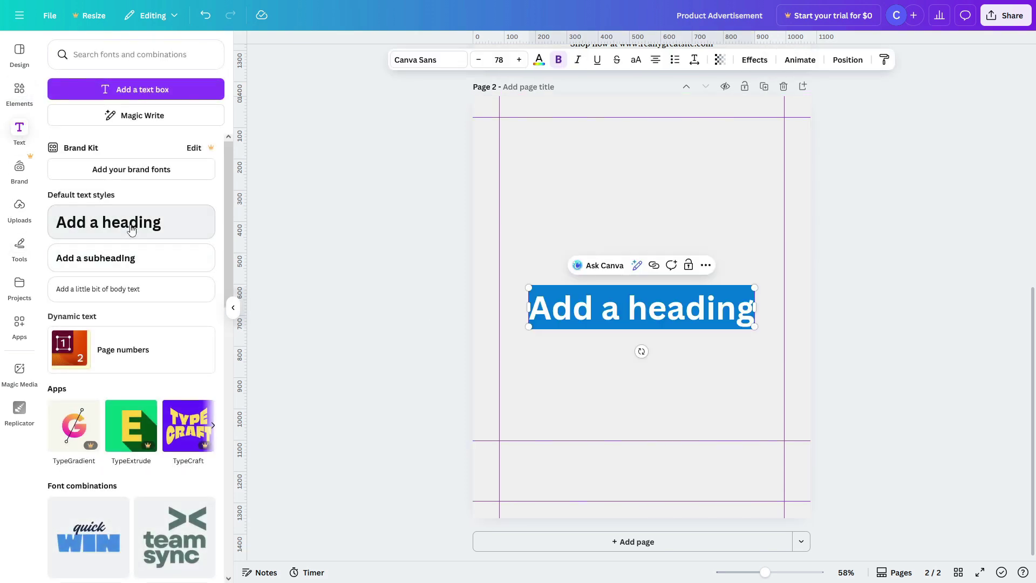
text(Brand Consist)
text(ency)
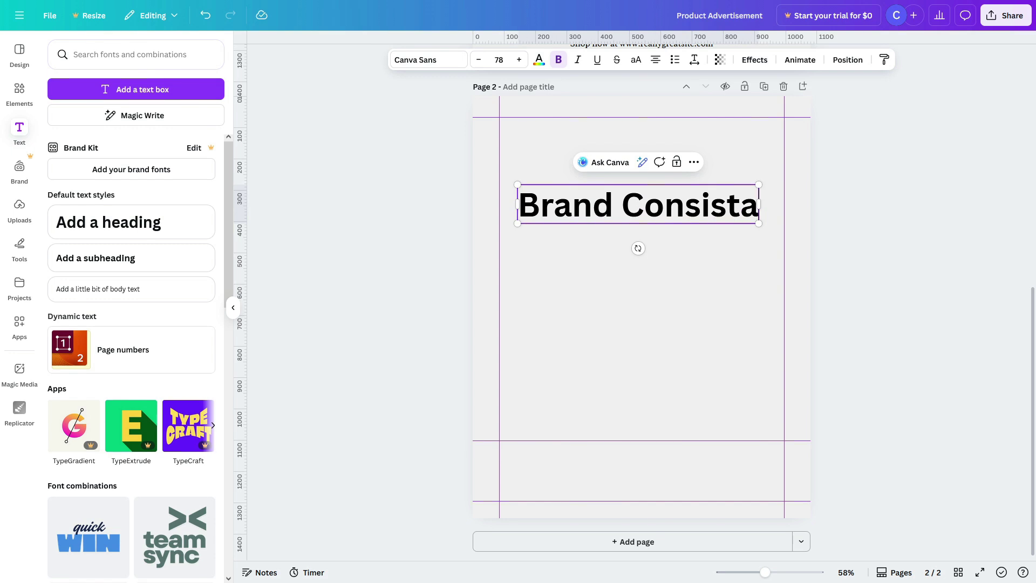
Move the "Brand Consistency" heading near the top of page 2 and resize it to a font size of 69.3
click(610, 243)
drag(607, 213, 628, 177)
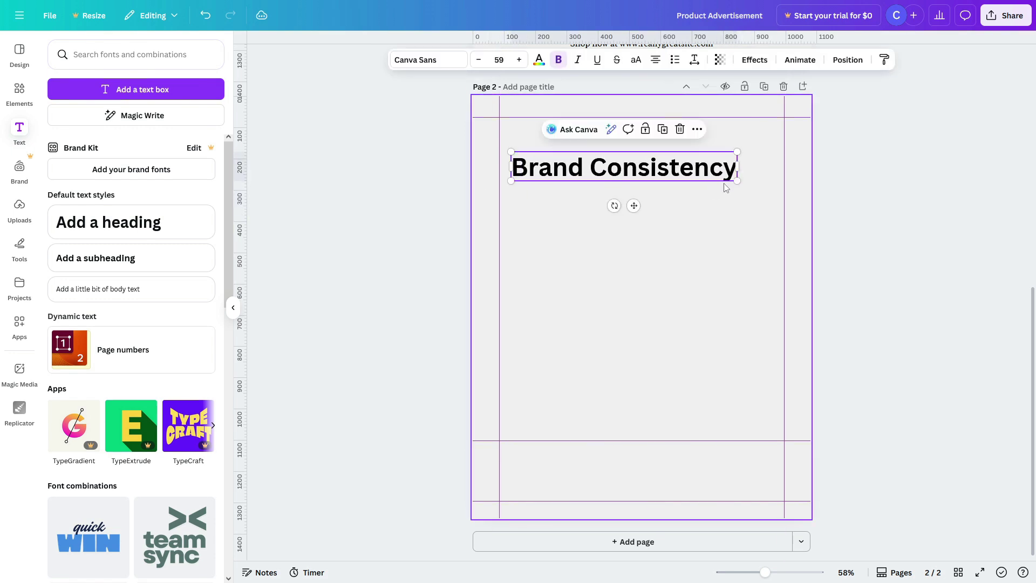
click(664, 201)
click(659, 178)
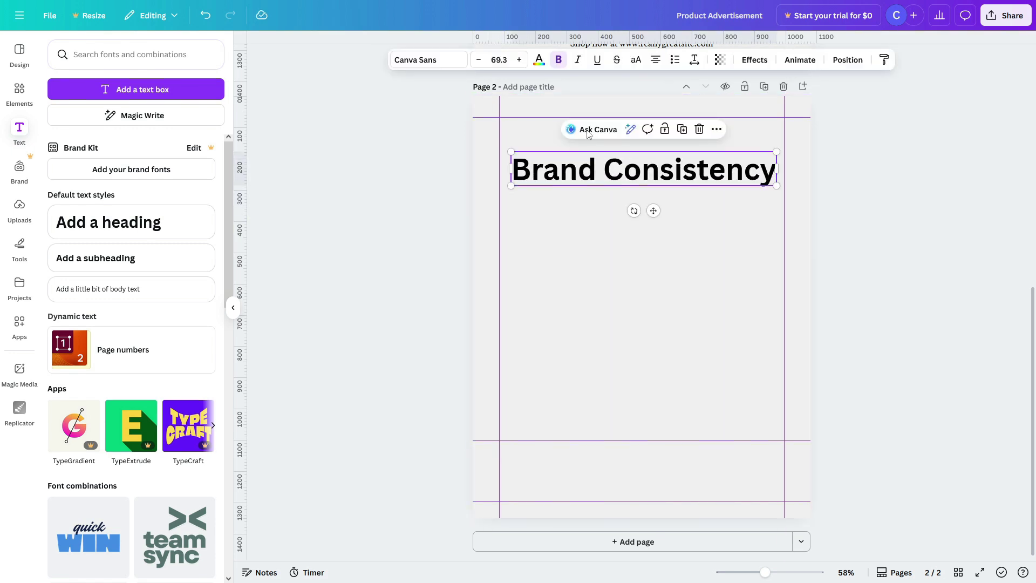
Change the font of the "Brand Consistency" heading to Poppins
click(431, 59)
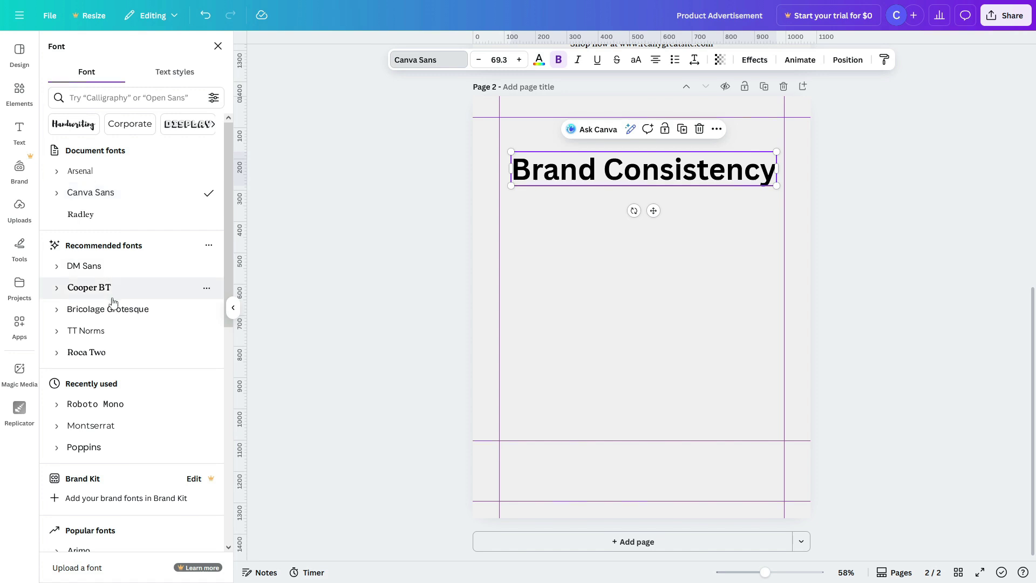
scroll(112, 319, down, 2)
click(152, 377)
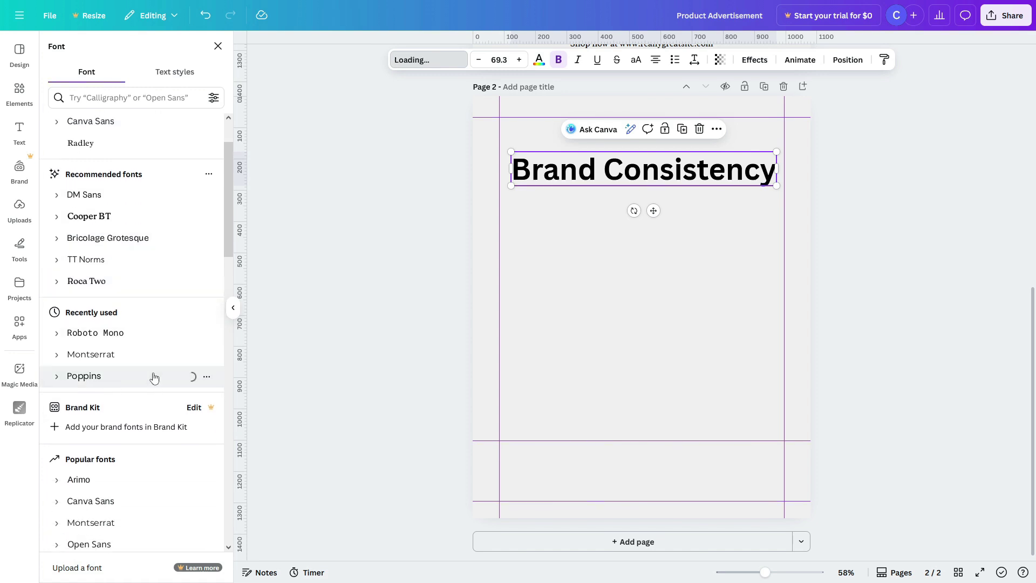
click(718, 216)
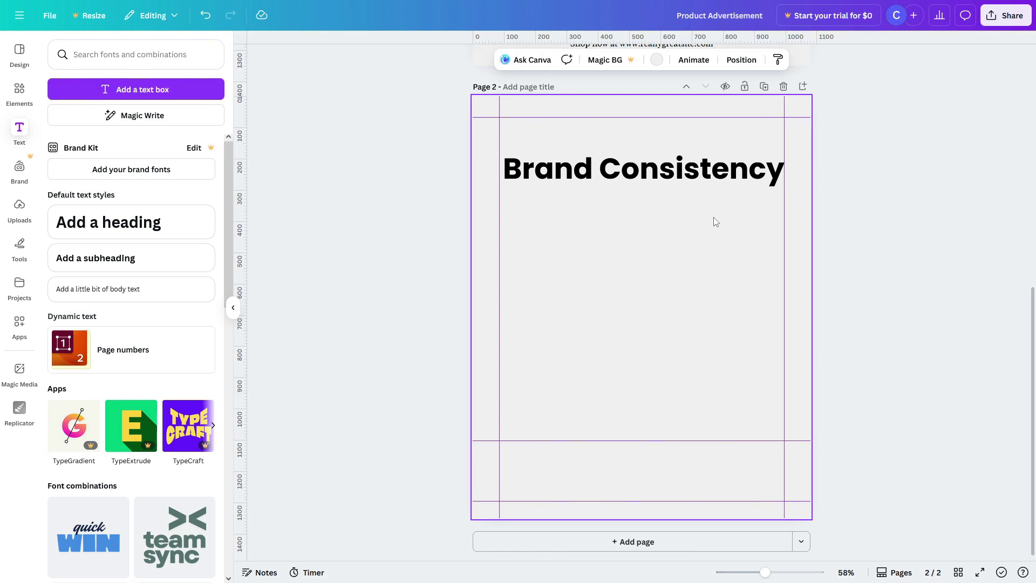
Add a square from the basic shapes to page 2 below the heading
click(642, 170)
click(20, 90)
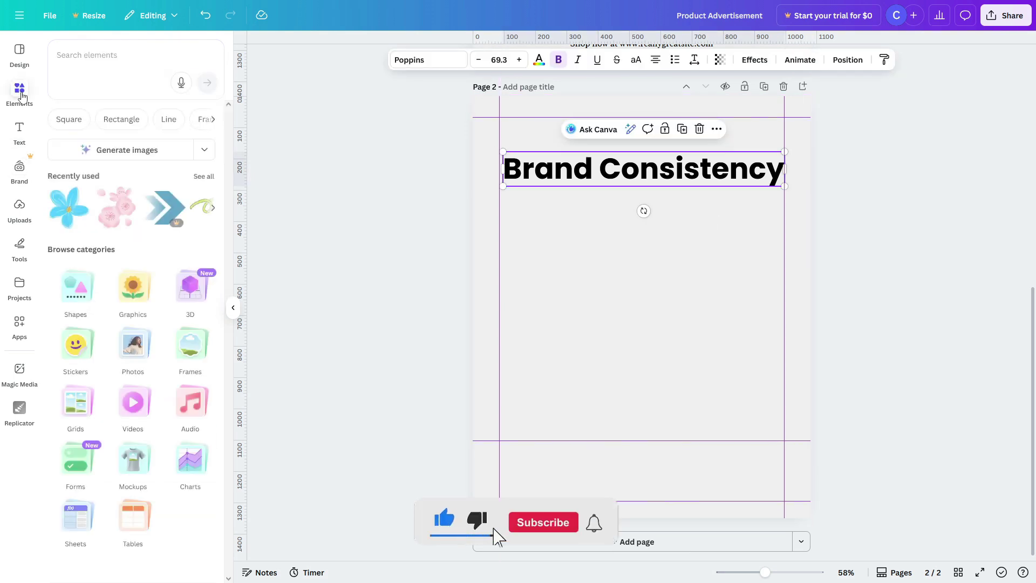
click(75, 291)
click(69, 324)
click(569, 275)
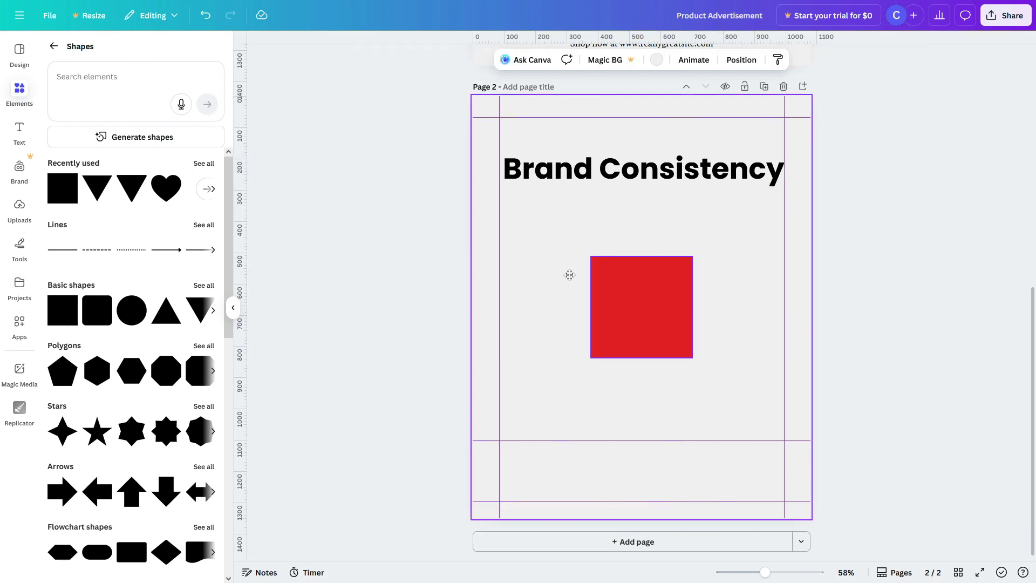
Reshape the red square into a thin horizontal bar directly beneath the heading, spanning between the two vertical guides
drag(620, 291, 532, 238)
click(497, 150)
drag(603, 254, 788, 248)
drag(643, 306, 651, 233)
drag(545, 222, 536, 207)
Recolor the red bar beneath the "Brand Consistency" heading to the light sage photo color
click(709, 270)
click(680, 219)
click(410, 60)
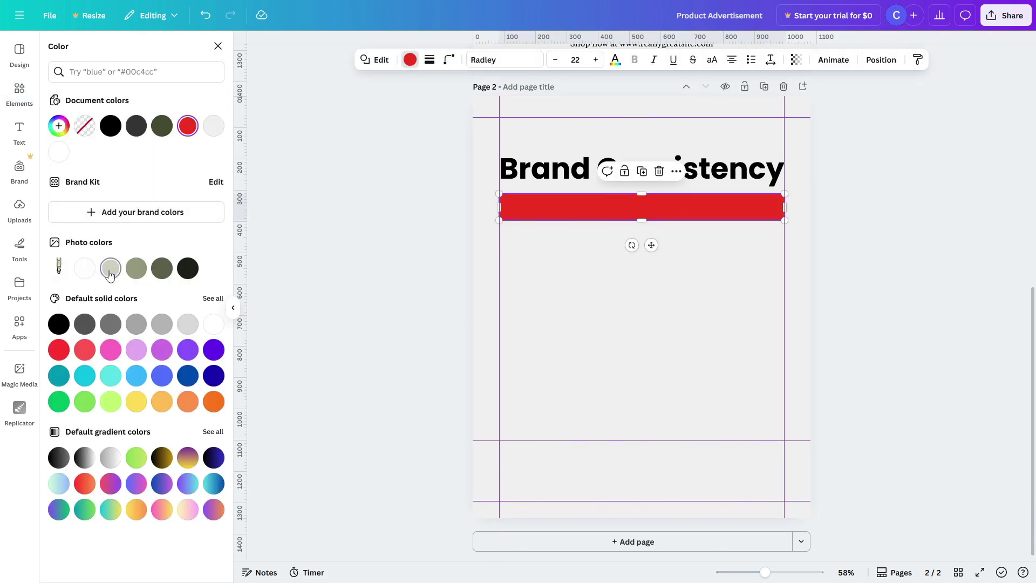
click(110, 268)
click(577, 295)
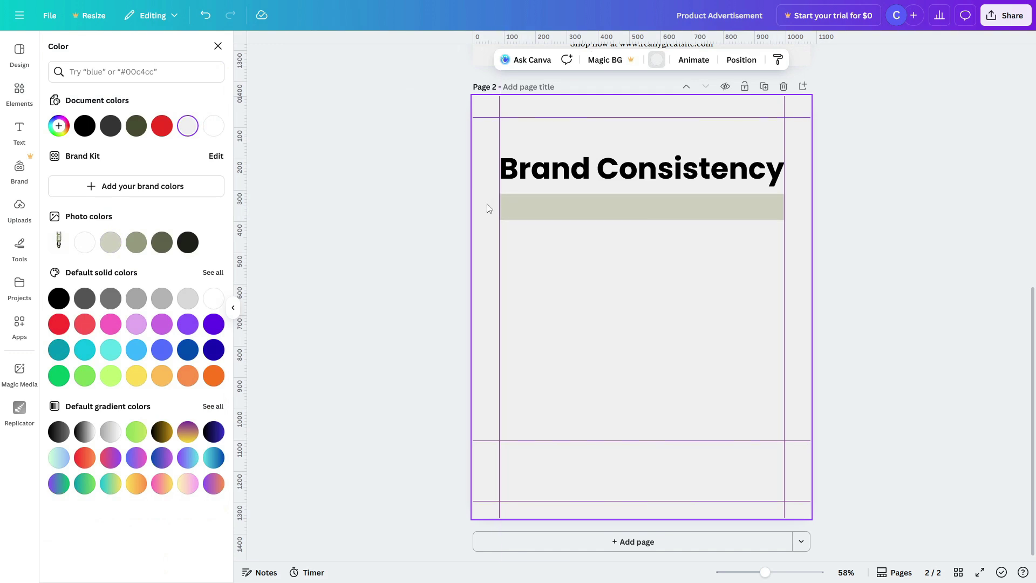
Round the corners of the sage bar slightly
click(620, 199)
click(451, 61)
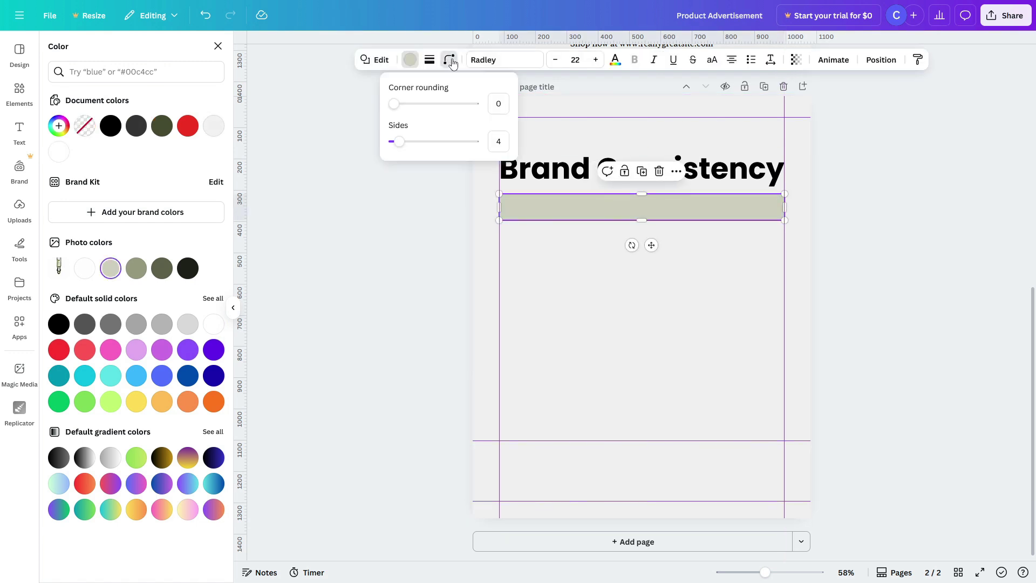
drag(396, 111, 405, 111)
click(556, 253)
Try solid, dashed and dotted strokes of weight 2 on the bar, and remove the stroke
click(549, 209)
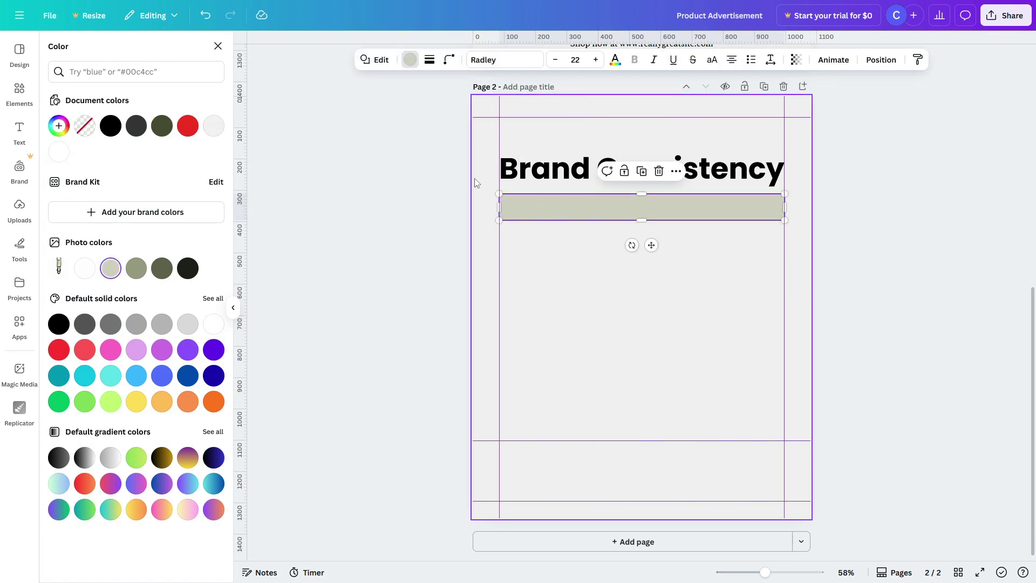
click(429, 60)
mouse_move(362, 134)
mouse_down()
mouse_move(378, 135)
mouse_move(364, 135)
mouse_up()
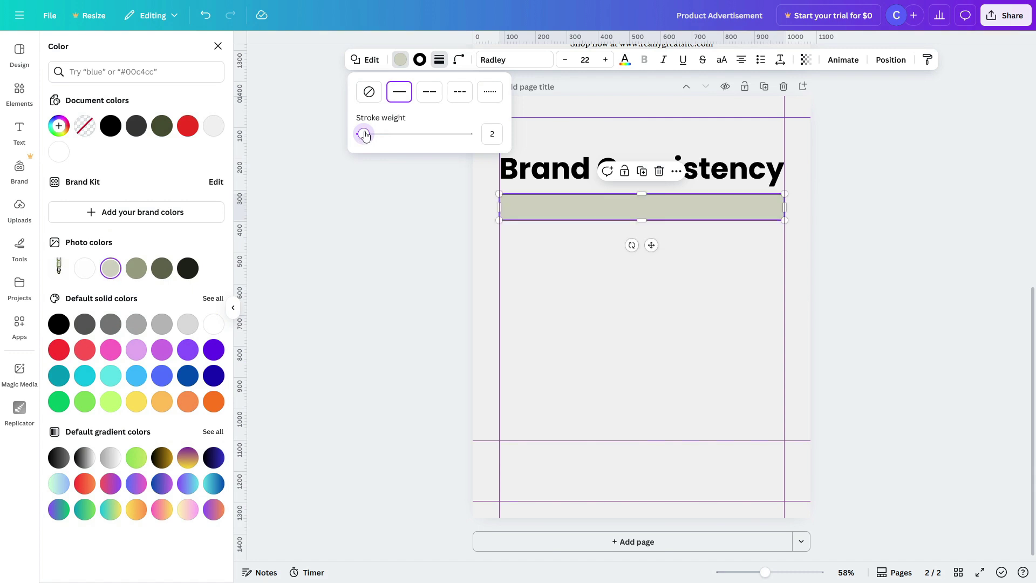
click(429, 91)
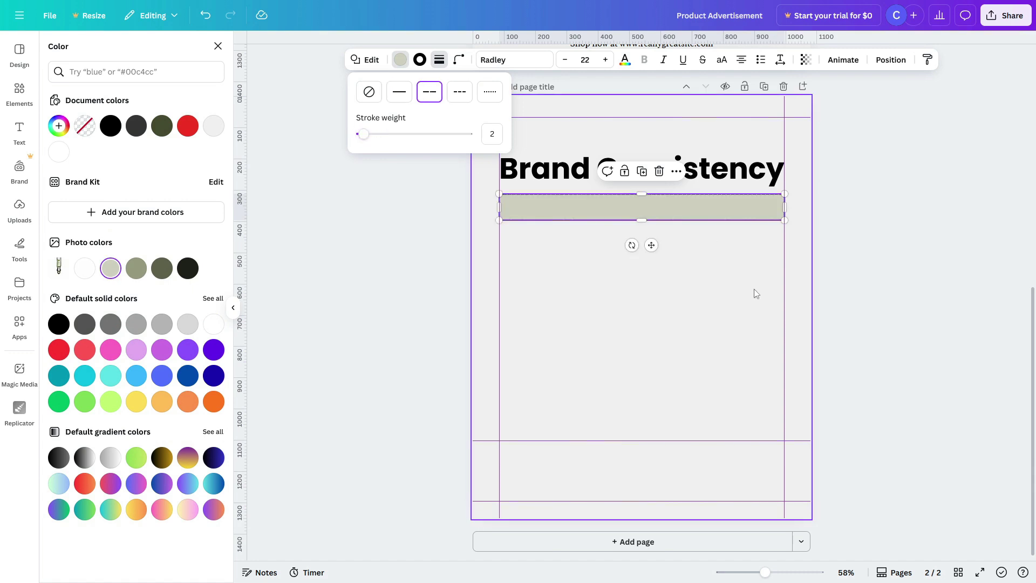
click(460, 92)
click(490, 92)
click(468, 98)
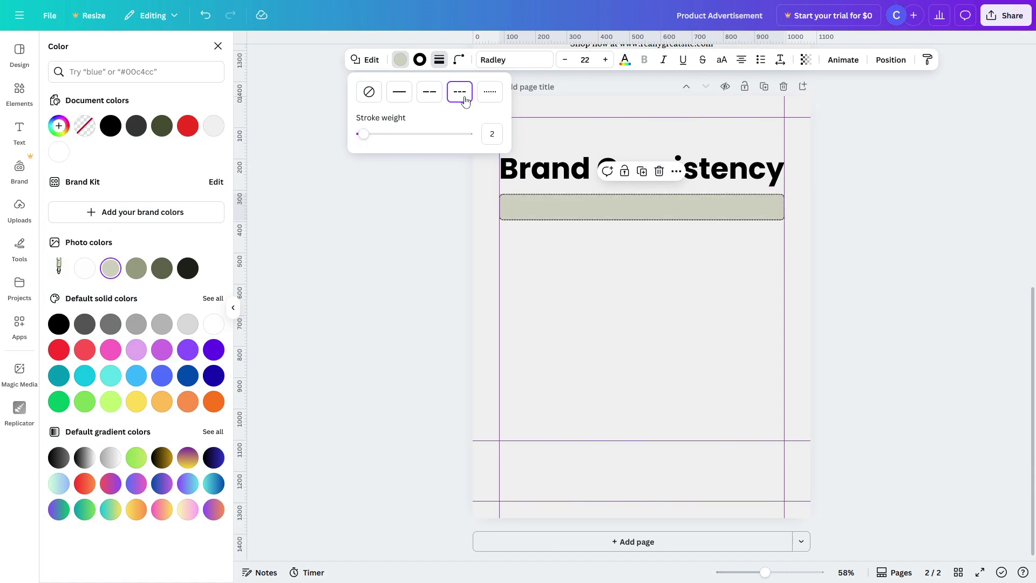
click(369, 91)
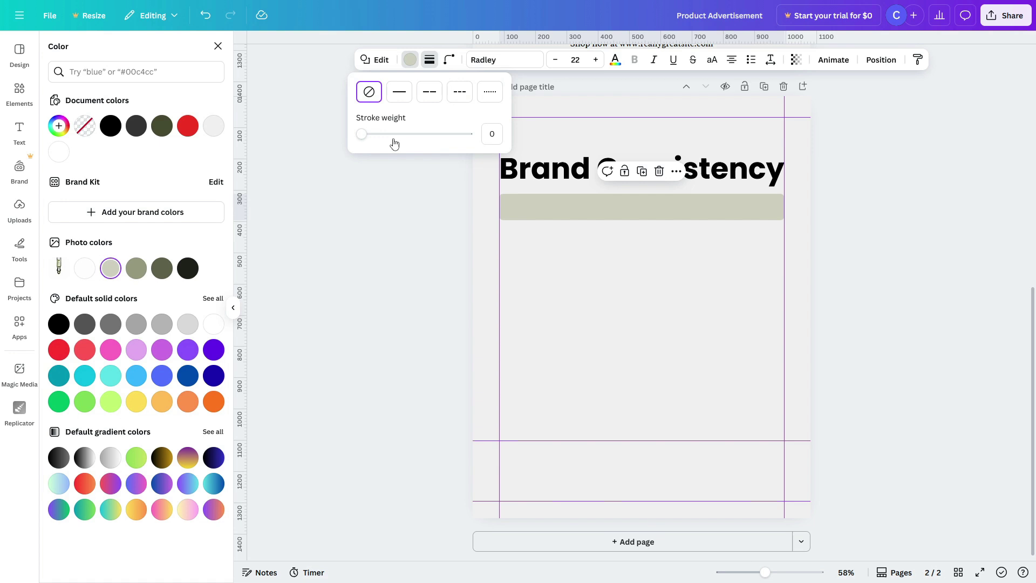
click(621, 303)
Make the sage bar slightly taller and add the light blue circled tick found by searching the graphics for "tick"
click(551, 199)
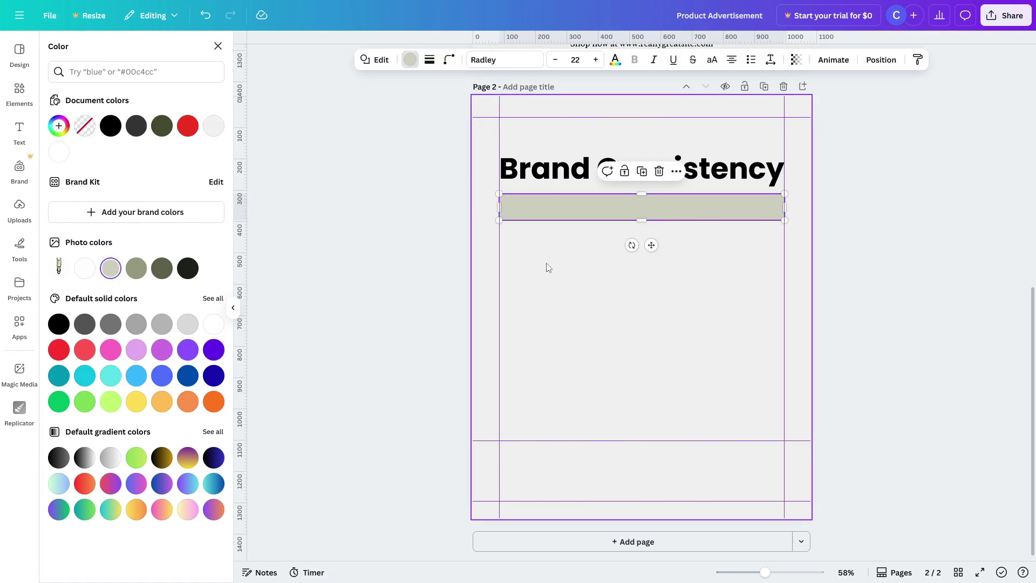
click(20, 91)
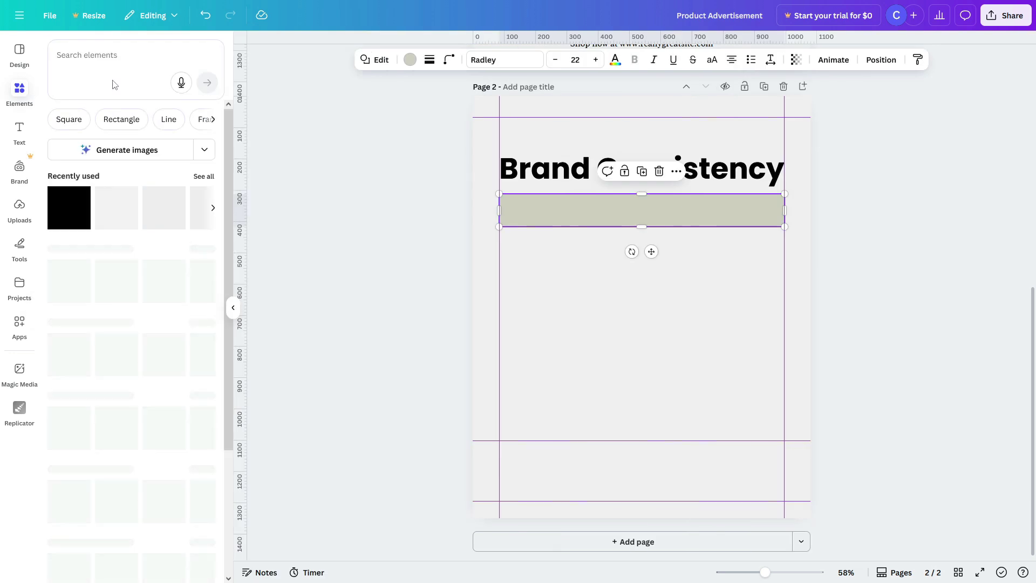
click(112, 63)
text(tick)
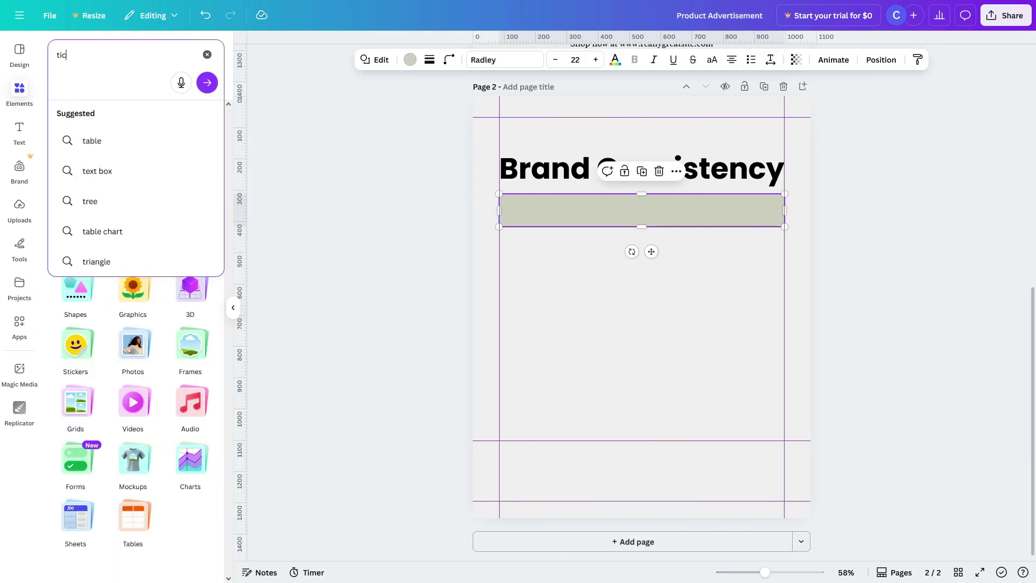
key(Return)
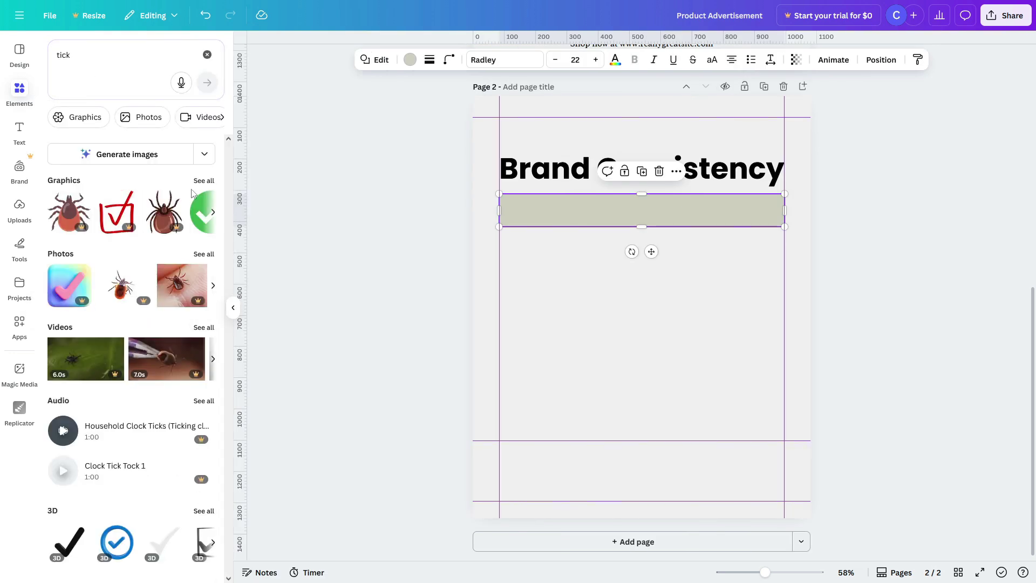
click(203, 181)
click(449, 291)
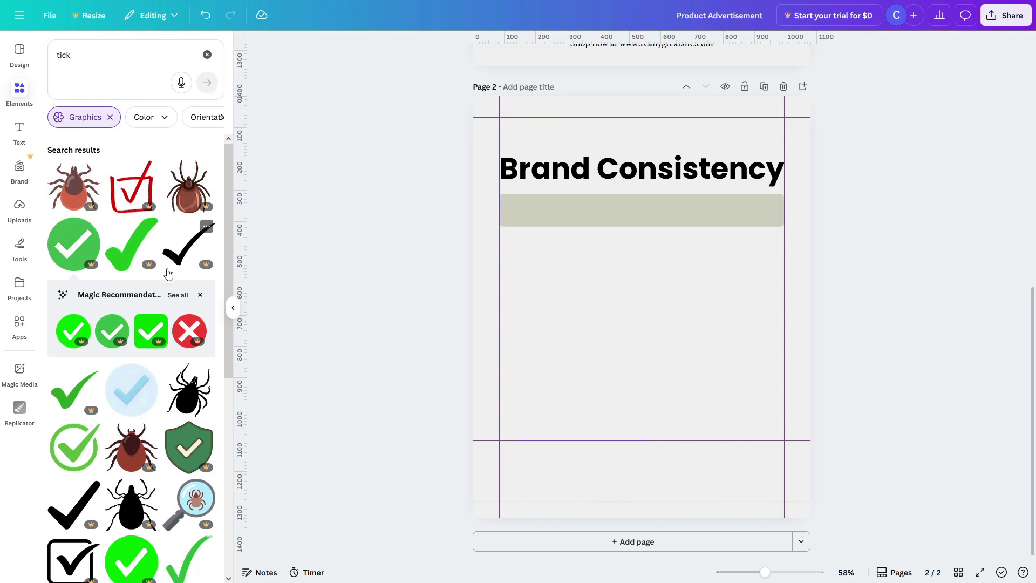
scroll(134, 372, down, 1)
click(131, 352)
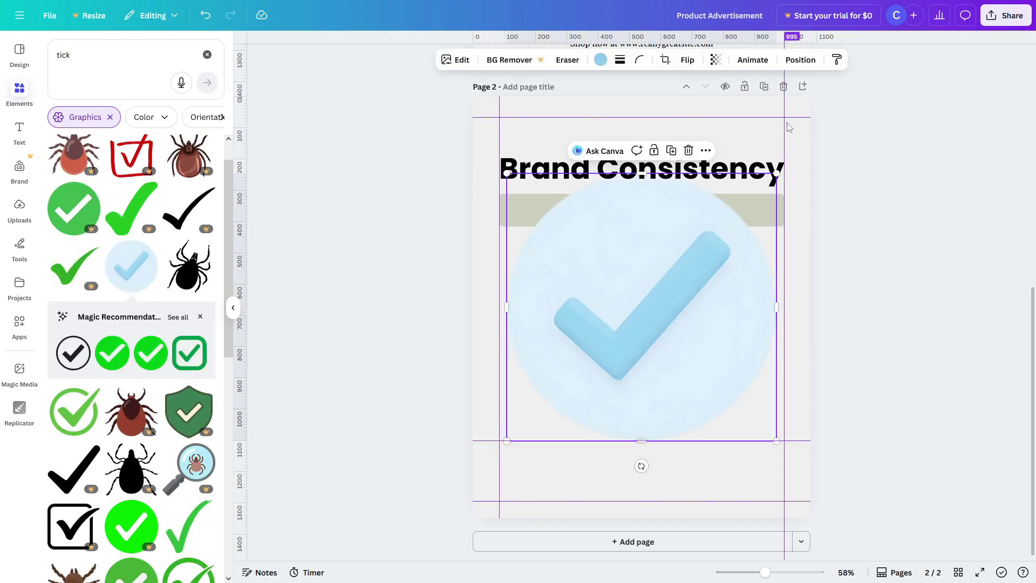
Recolor the tick graphic light green and shrink it to fit inside the left end of the bar
drag(718, 337, 714, 386)
drag(762, 222, 604, 217)
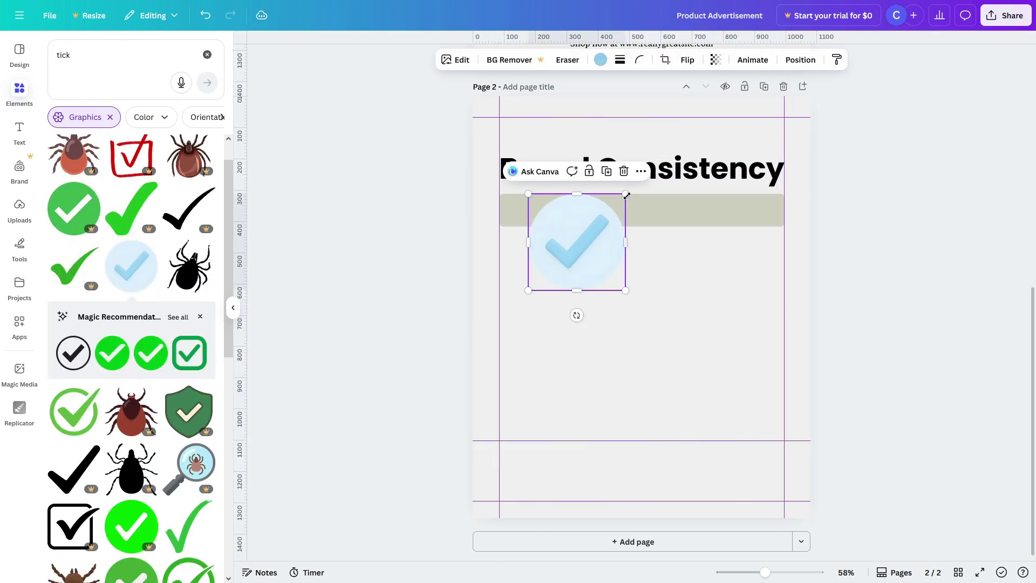
click(599, 61)
click(85, 435)
drag(622, 197, 516, 210)
click(549, 288)
click(592, 283)
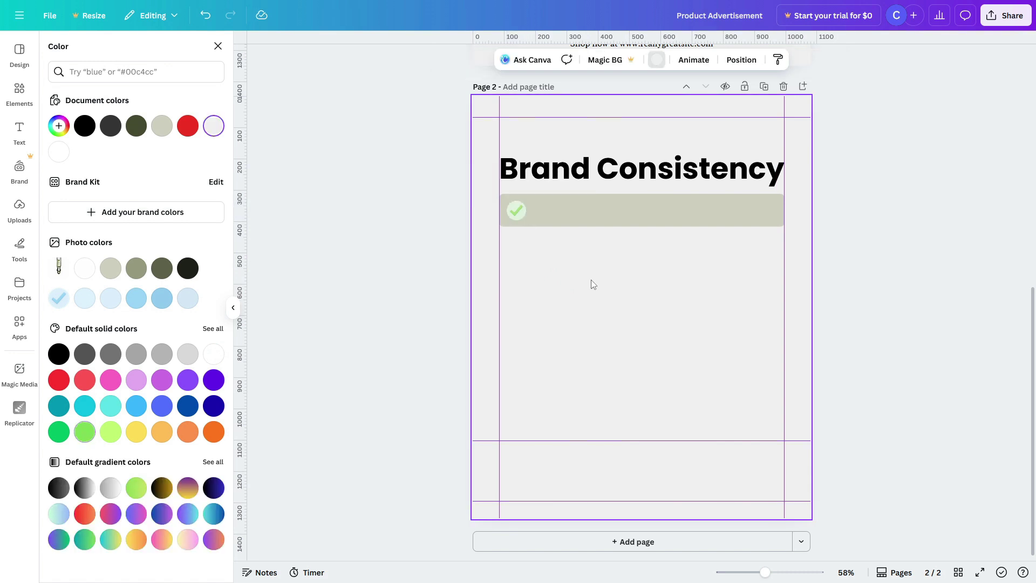
Duplicate the bar together with its tick five times, spaced evenly down page 2
click(516, 216)
shift+click(594, 209)
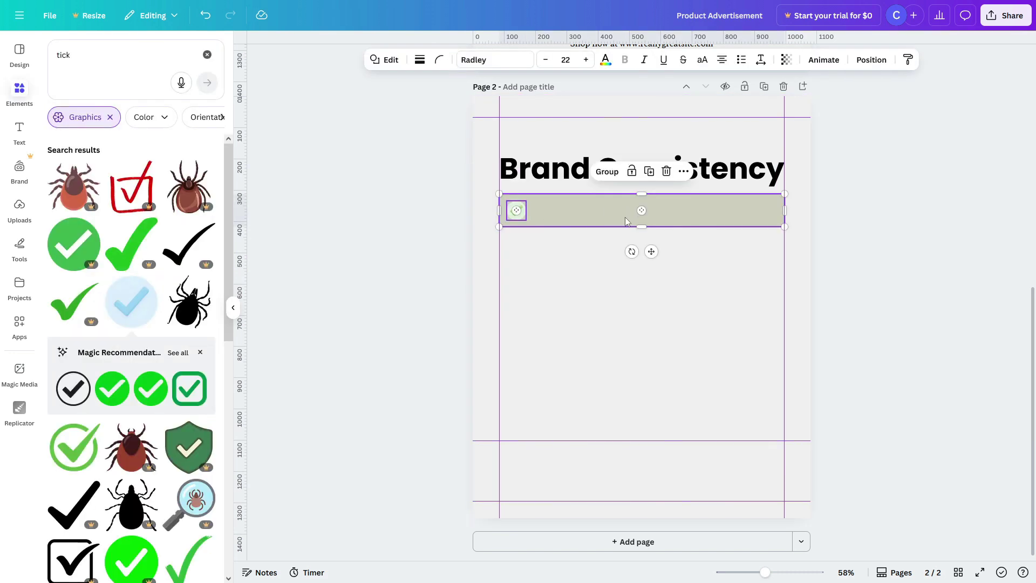
key(ctrl+d)
drag(600, 216, 600, 270)
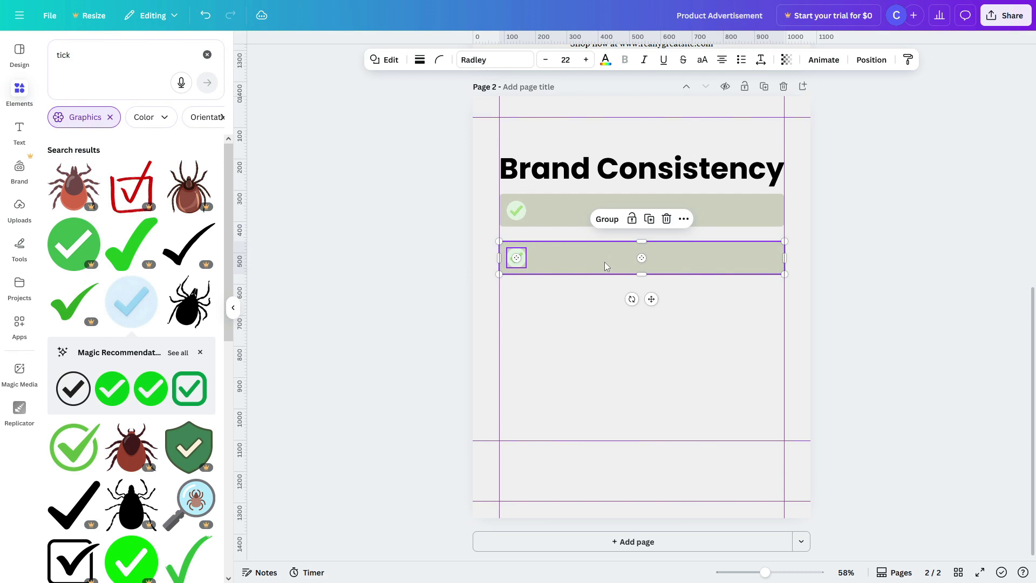
key(ctrl+d)
key(ctrl+d)
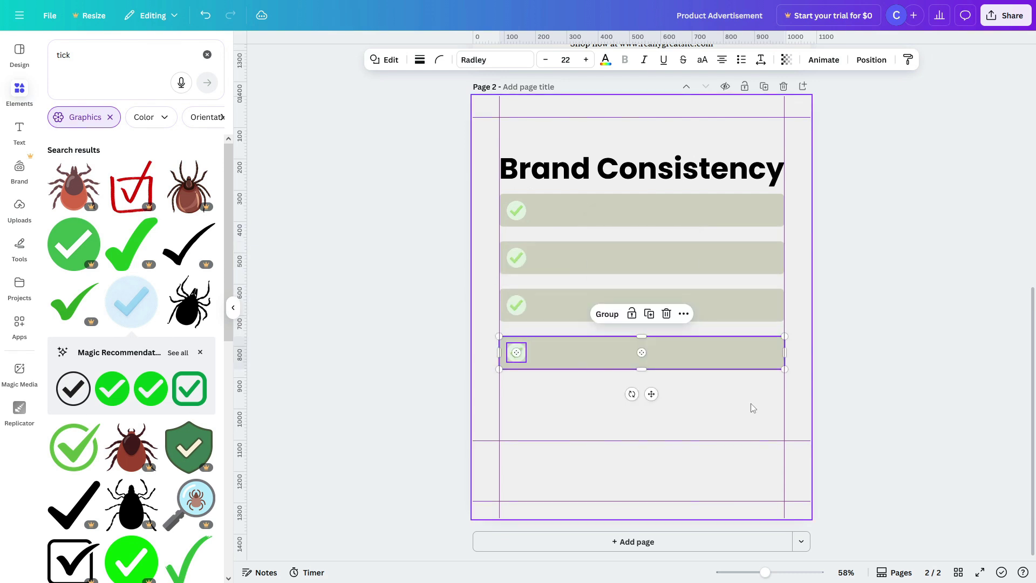
key(ctrl+d)
key(ctrl+d)
Duplicate the "Brand Consistency" heading and turn the copy into a smaller "How to achieve" line above it, at font size 33.8
click(622, 168)
key(ctrl+d)
double_click(623, 150)
text(How to achieve)
drag(755, 134, 710, 139)
Restyle the "How to achieve" line with the Handsome handwriting font and a dark olive color, centered above the heading
scroll(635, 153, up, 5)
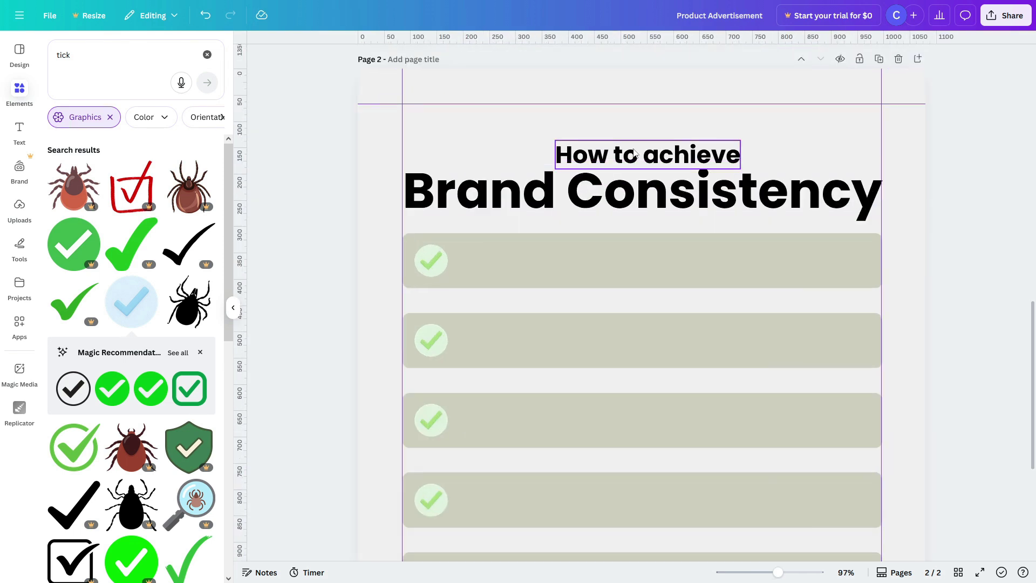
drag(634, 152, 621, 151)
click(428, 60)
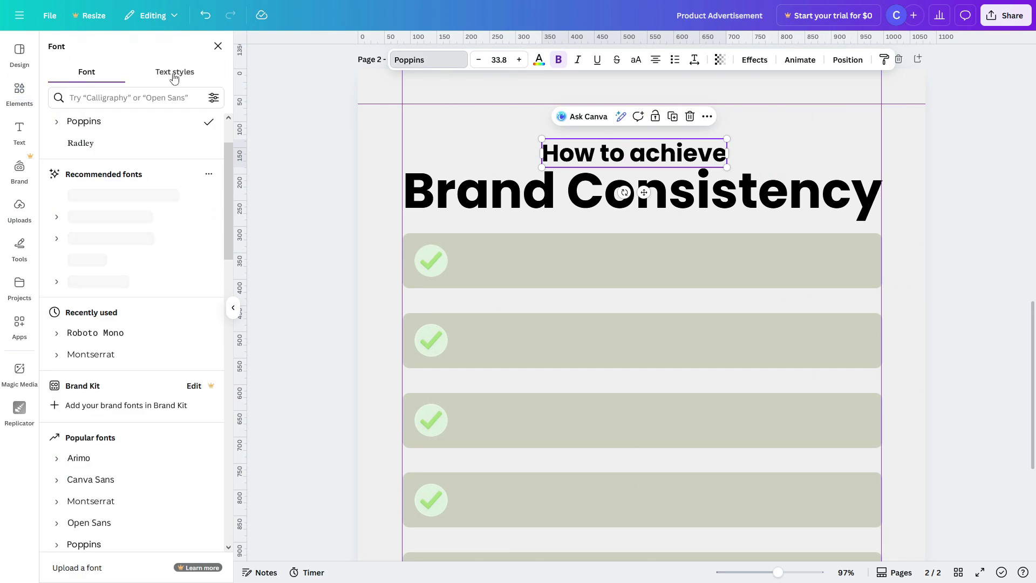
click(66, 122)
scroll(103, 357, down, 3)
click(102, 358)
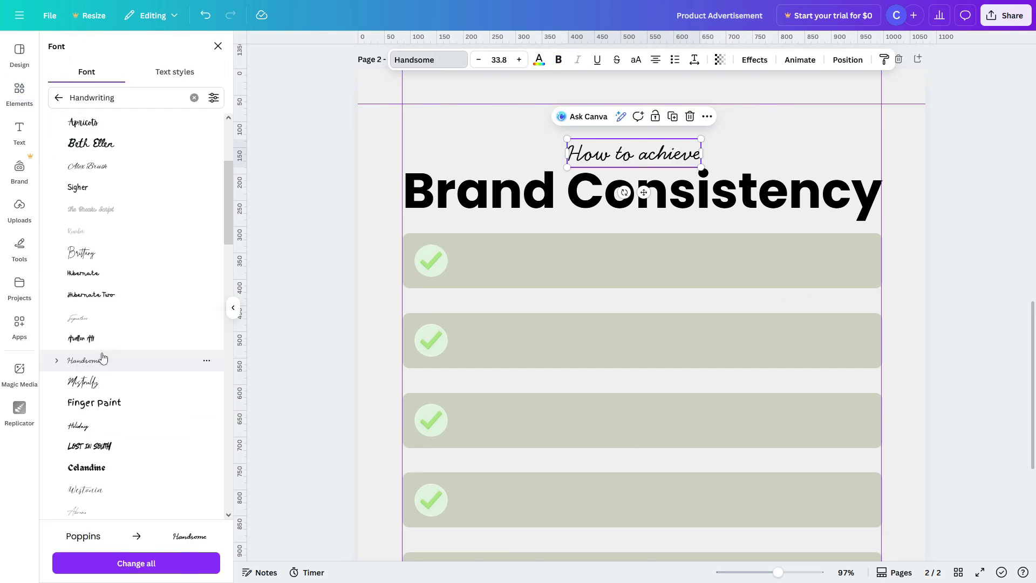
drag(645, 164, 654, 164)
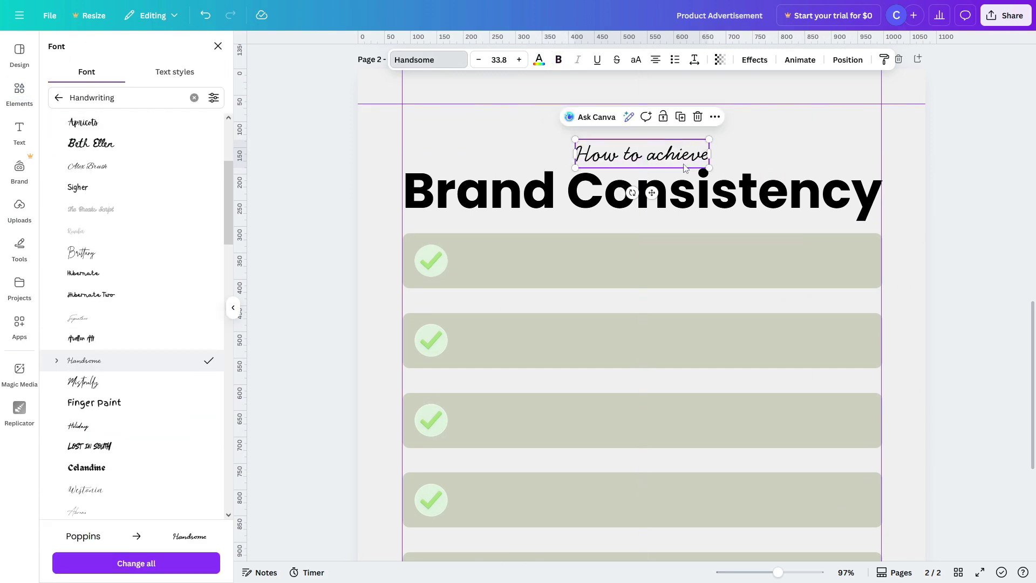
click(538, 59)
click(160, 266)
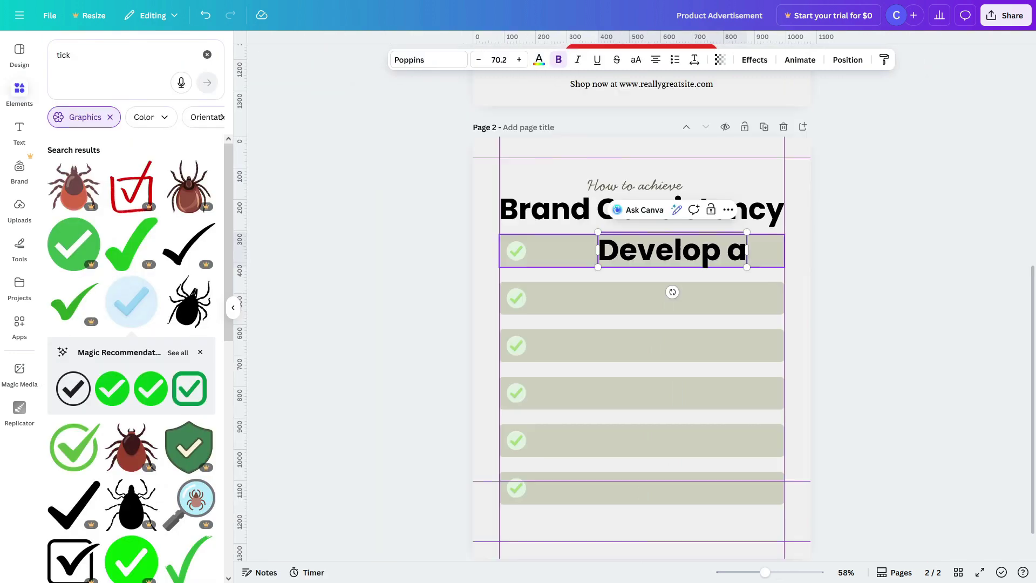
Complete the first bar's text as "Develop a brand style guide that outlines your visuals,voice and tone" at font size 20.3, beside the tick
text(Brand)
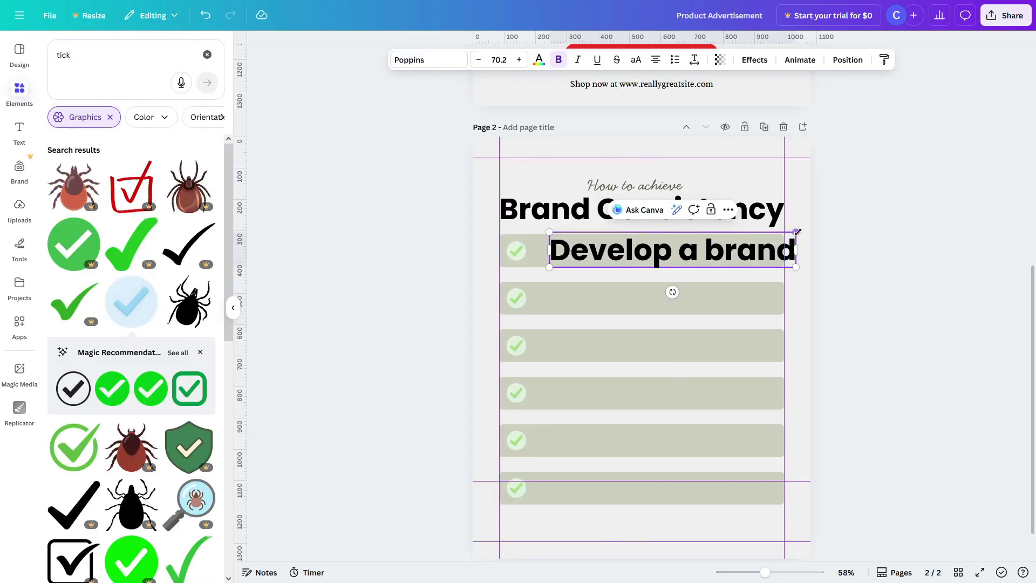
drag(651, 260, 598, 247)
text(style g)
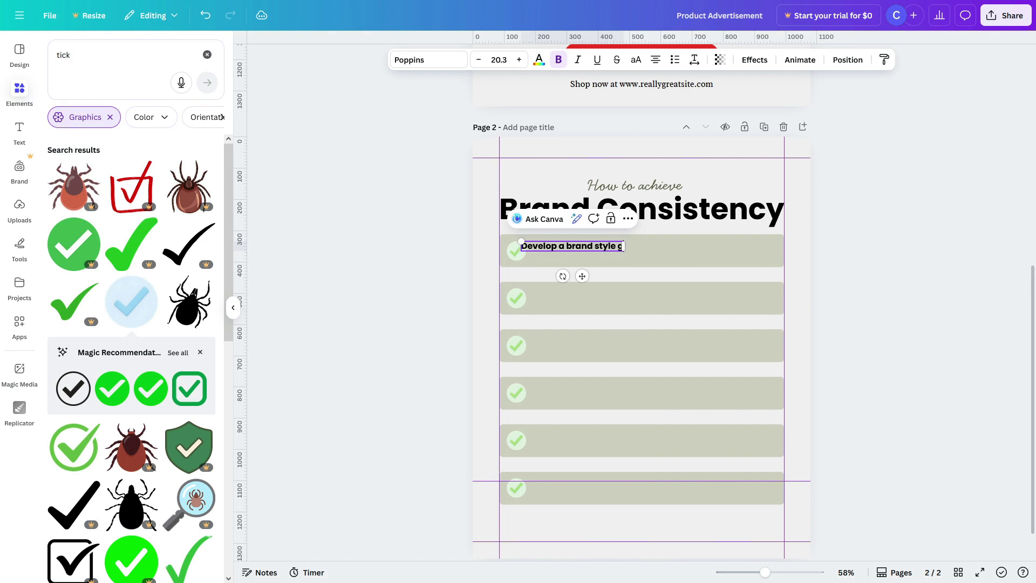
text(uide that outlines your visula)
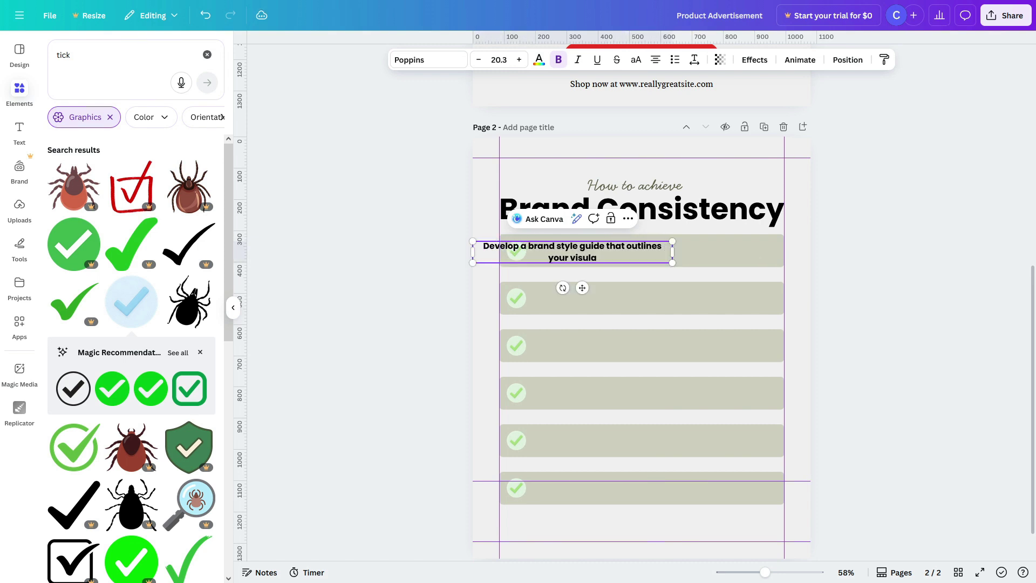
text(,voice and tone)
drag(582, 253, 636, 252)
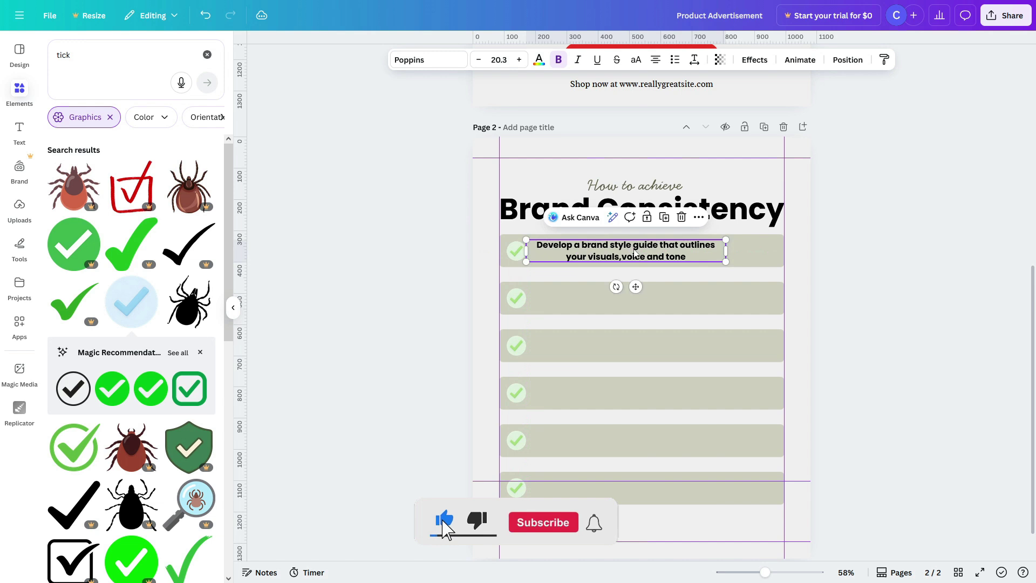
Set the first bar's text to font size 23.3, without bold, and left-aligned
click(519, 59)
click(519, 59)
click(518, 60)
click(558, 59)
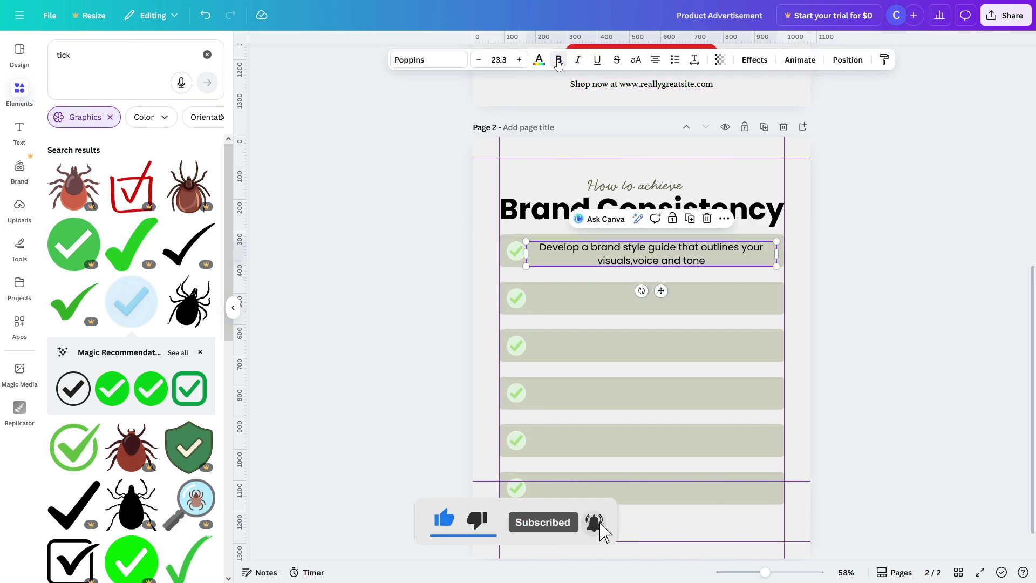
click(655, 60)
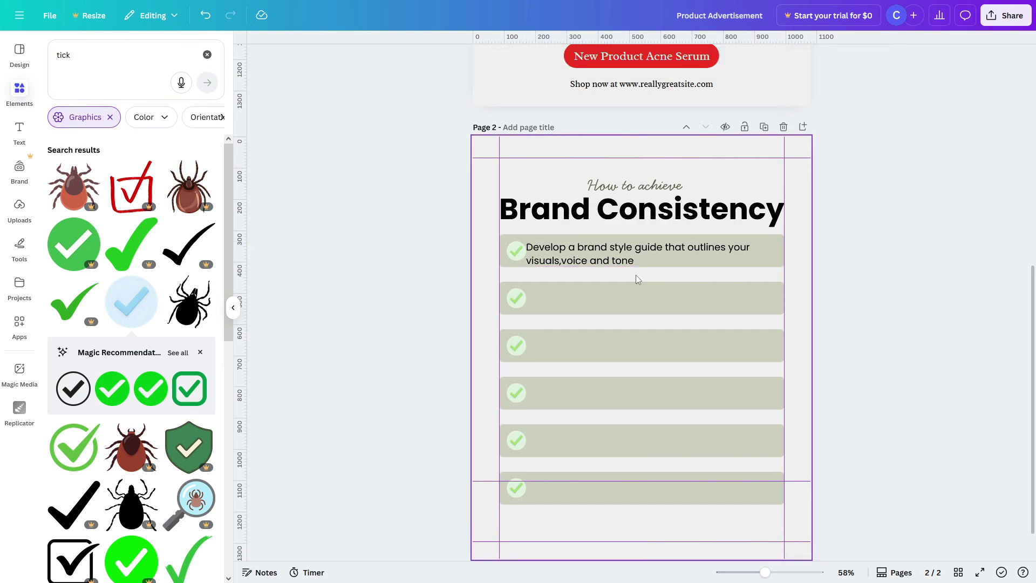
scroll(597, 270, up, 5)
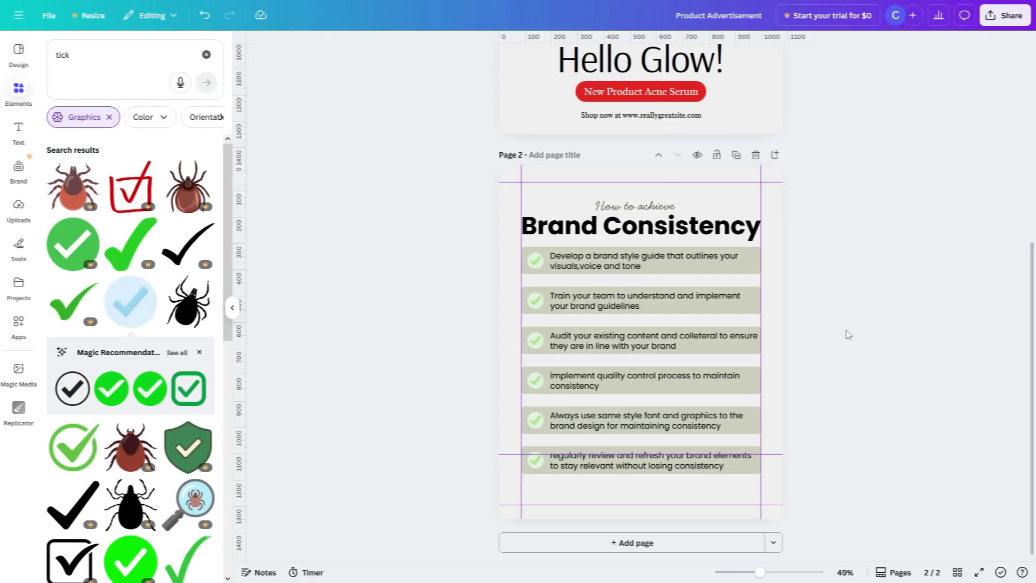
drag(629, 308, 641, 500)
double_click(641, 500)
text(www.syzerra.com)
click(978, 351)
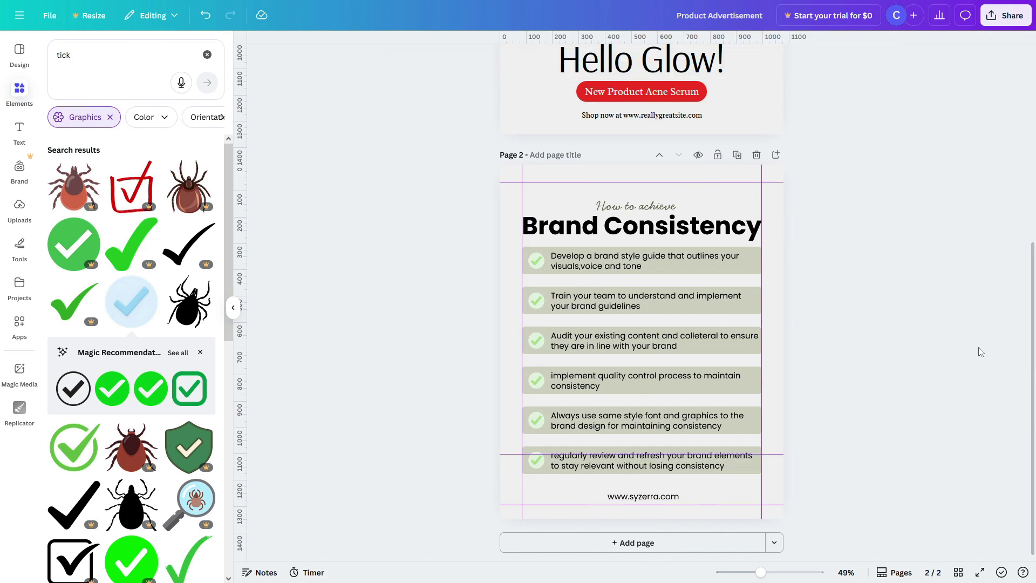
Group the first checklist row's bar, tick and text, and move the group slightly down and to the right
drag(692, 220, 394, 204)
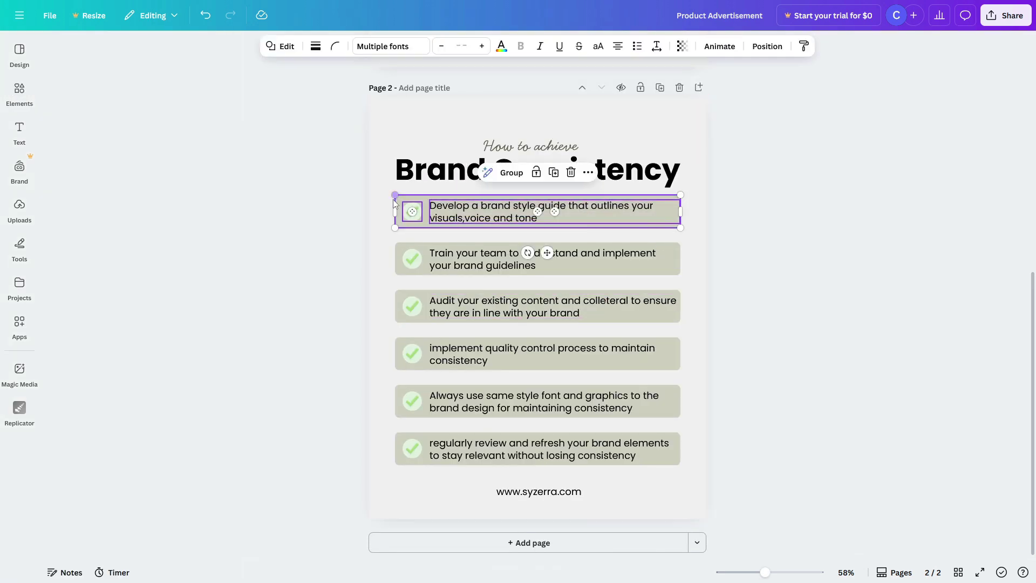
right_click(481, 218)
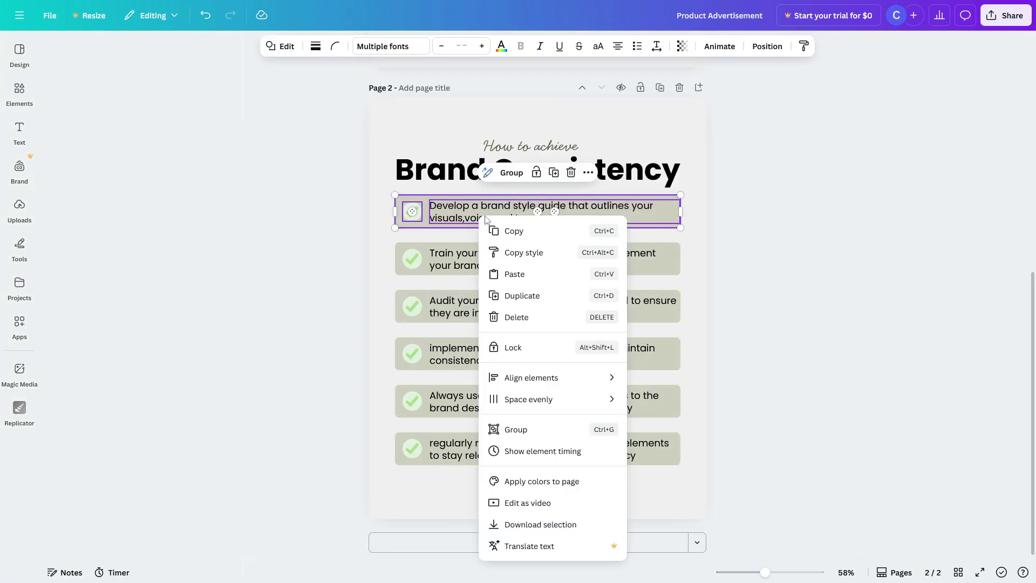
click(598, 435)
mouse_move(572, 202)
mouse_down()
mouse_move(575, 246)
mouse_move(579, 218)
mouse_up()
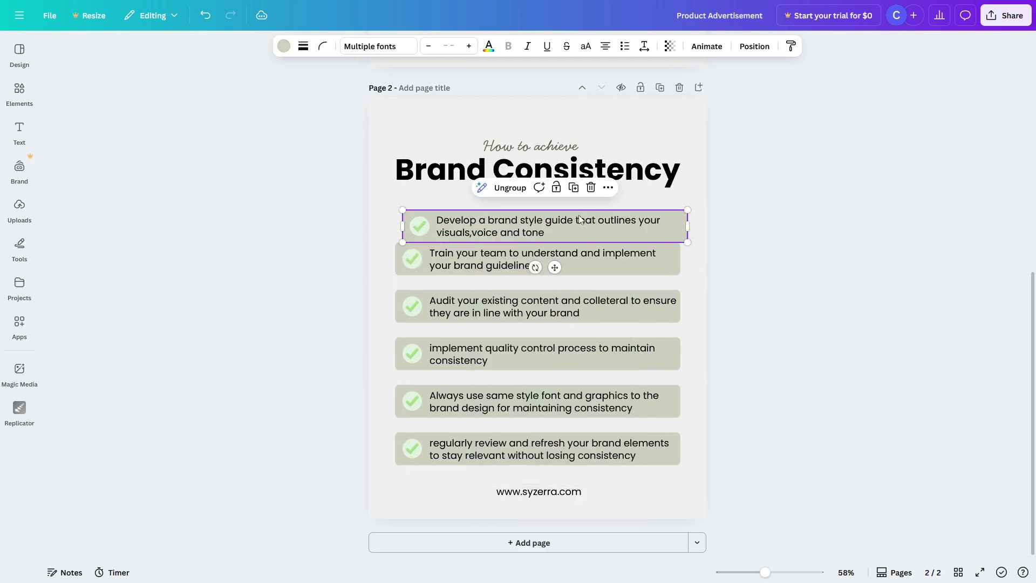
Undo the last move of the first checklist row and ungroup its bar, tick and text
key(ctrl+z)
right_click(552, 212)
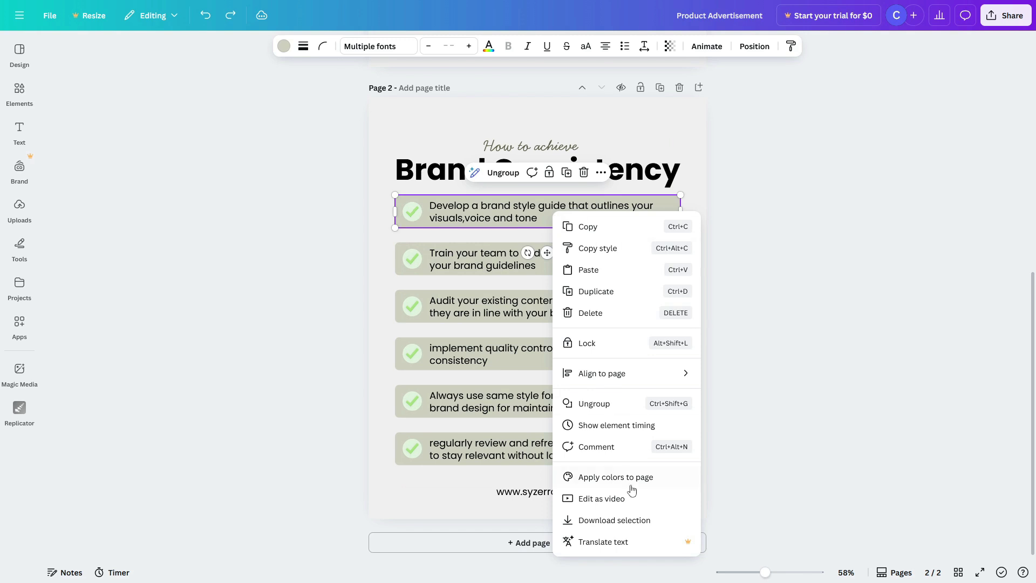
click(674, 407)
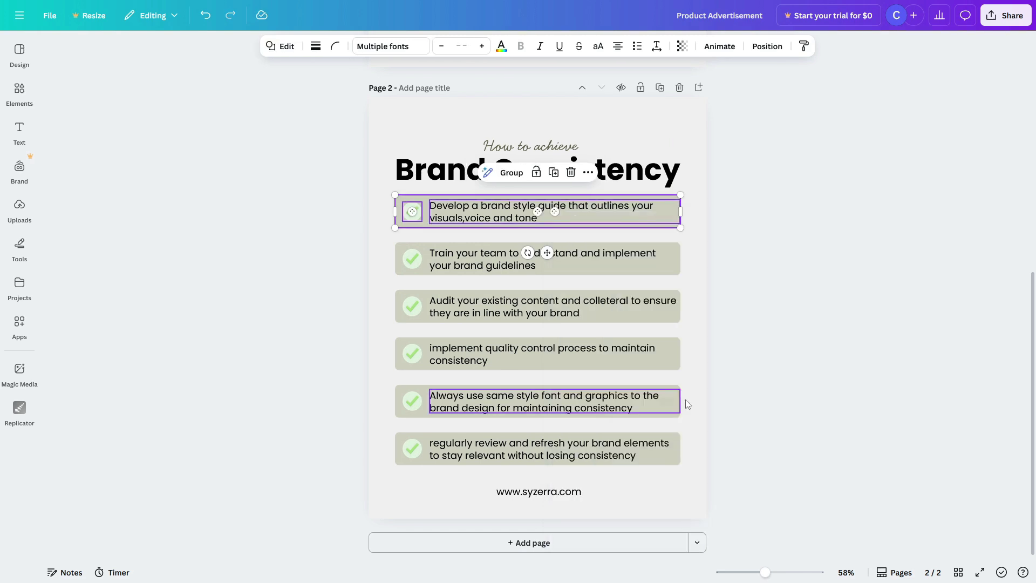
click(763, 365)
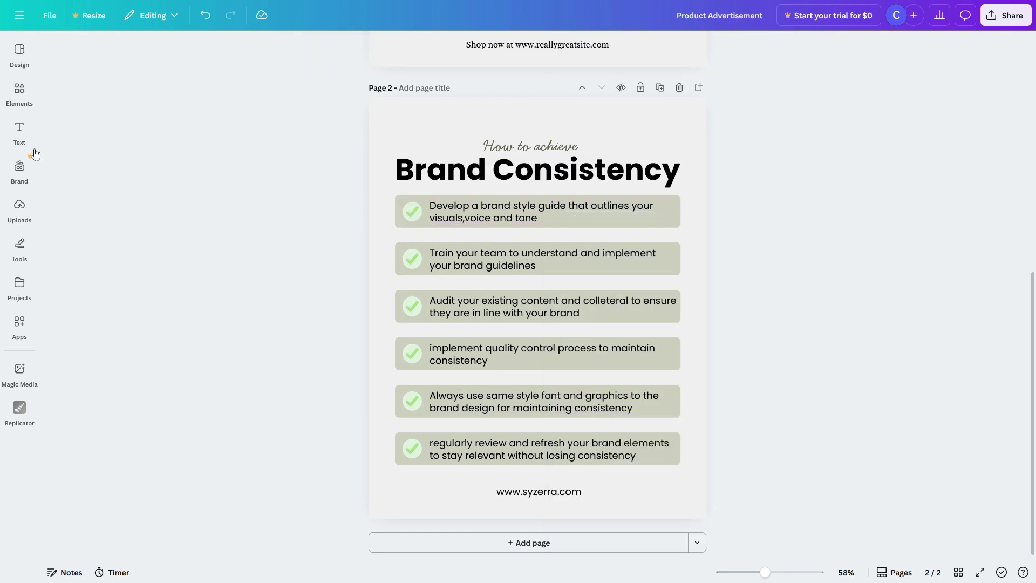
Browse the frame categories in the elements library
click(19, 91)
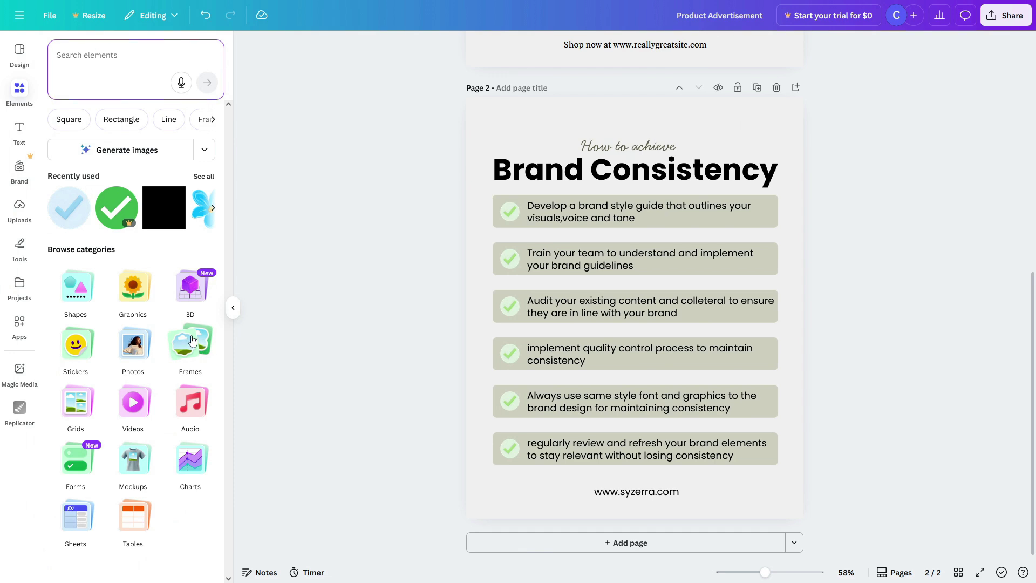
click(193, 340)
scroll(105, 162, down, 2)
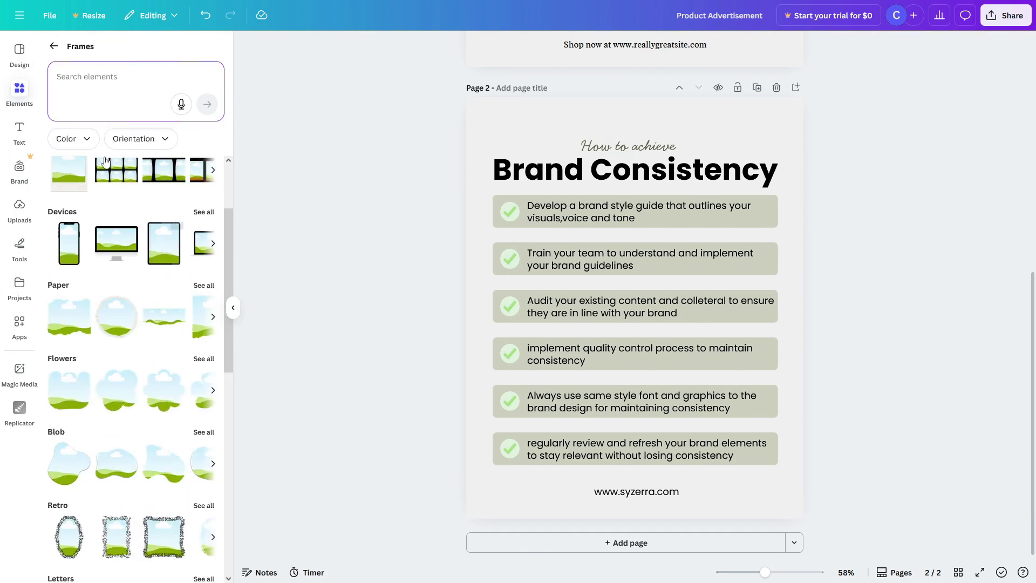
scroll(105, 162, down, 3)
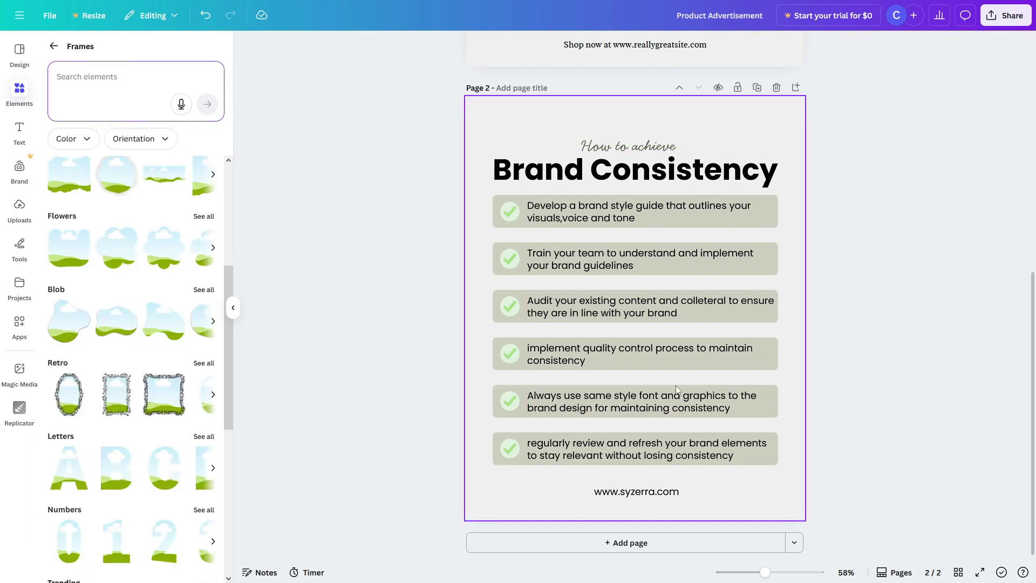
Try the Hollow, Splice and Shadow effects on the first checklist row's text, and set its effect back to None
click(625, 219)
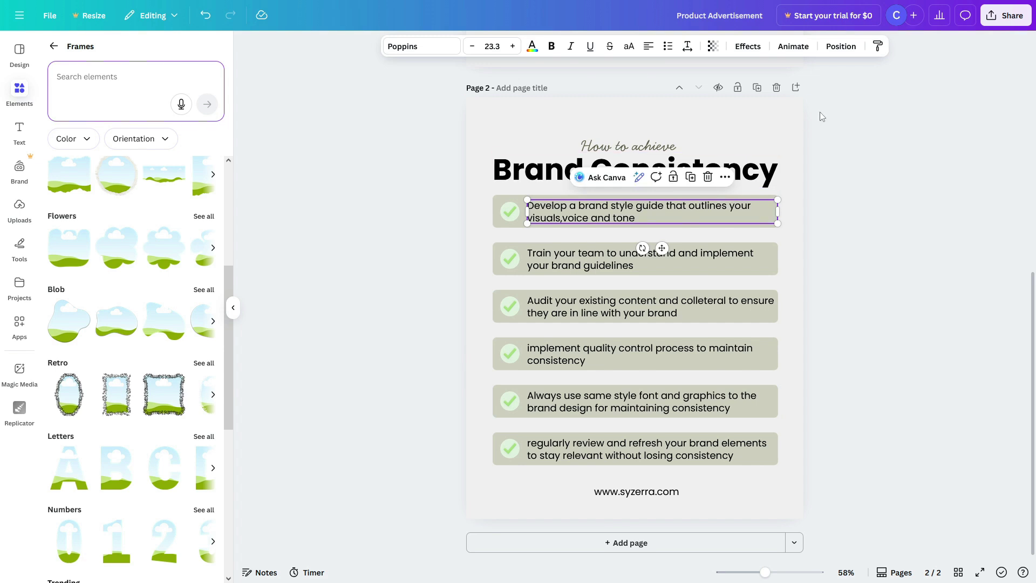
click(748, 48)
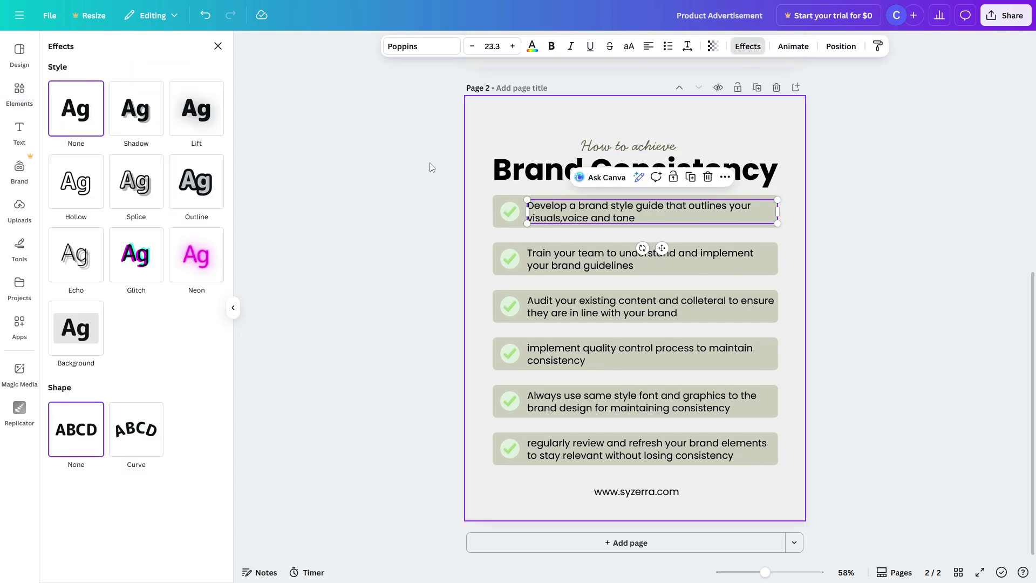
click(74, 203)
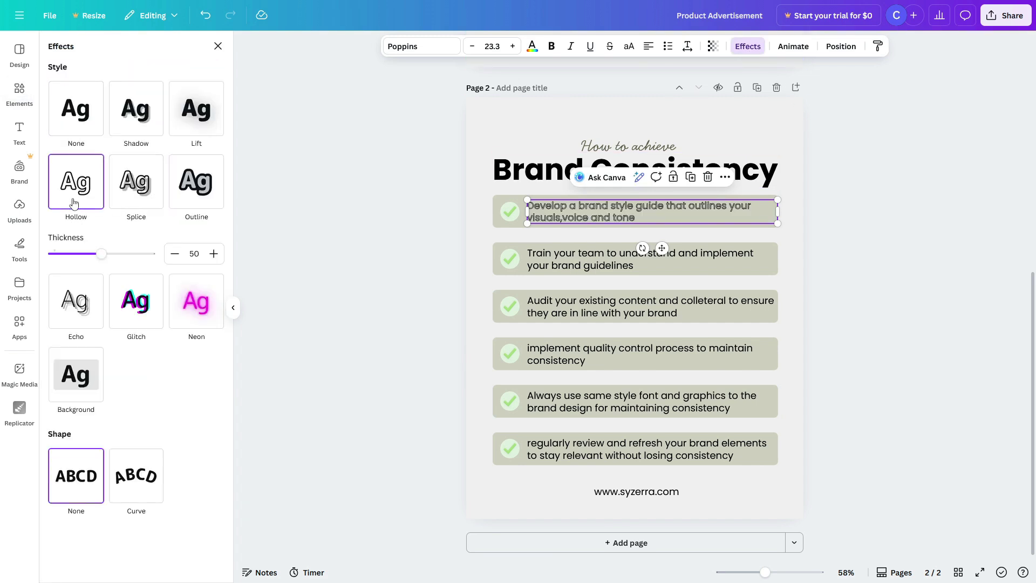
click(131, 183)
click(134, 123)
click(80, 118)
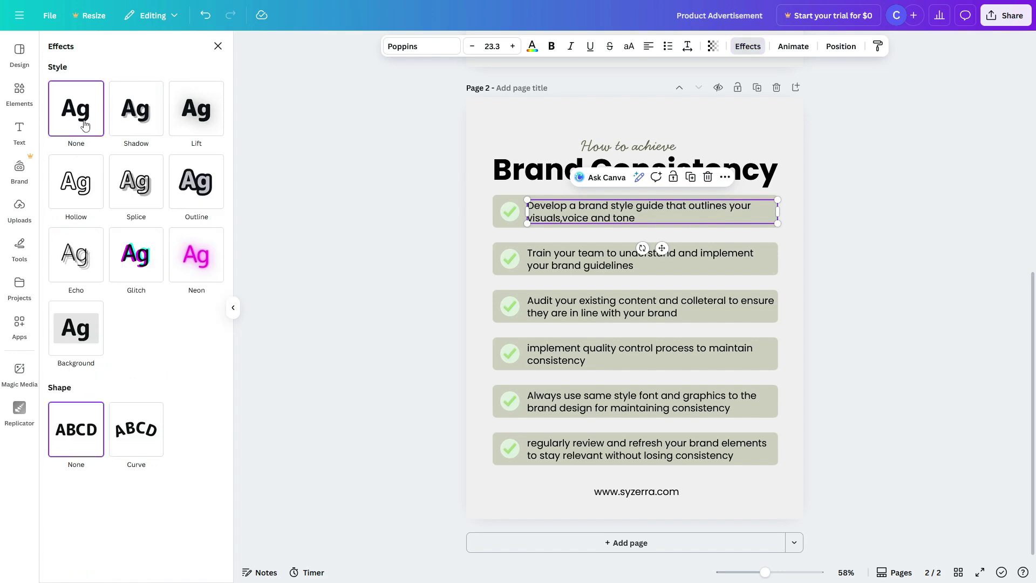
click(746, 503)
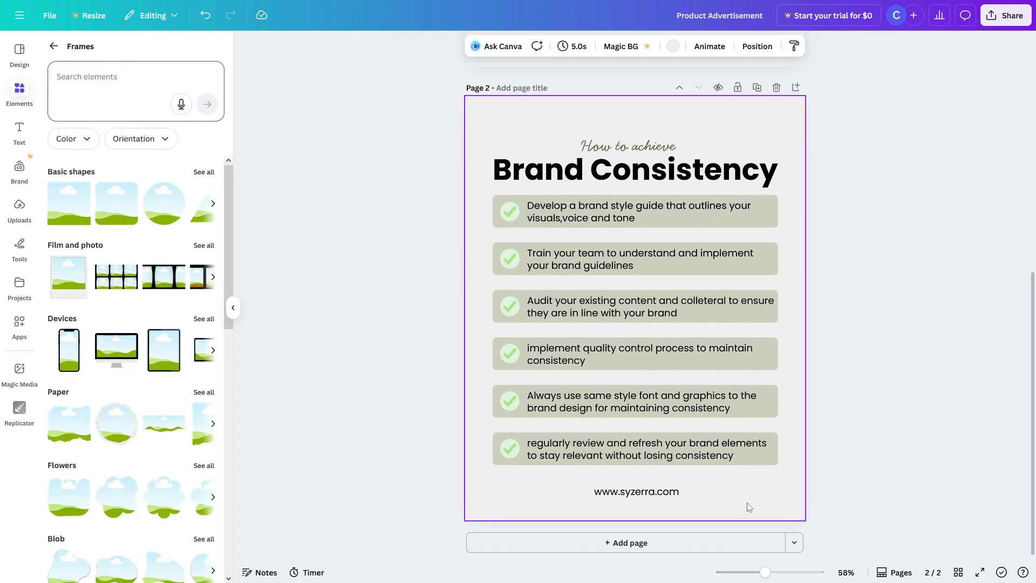
Try the transparency and bulleted list options on the first checklist row's text, leaving transparency at 100 and the bullets off
click(637, 216)
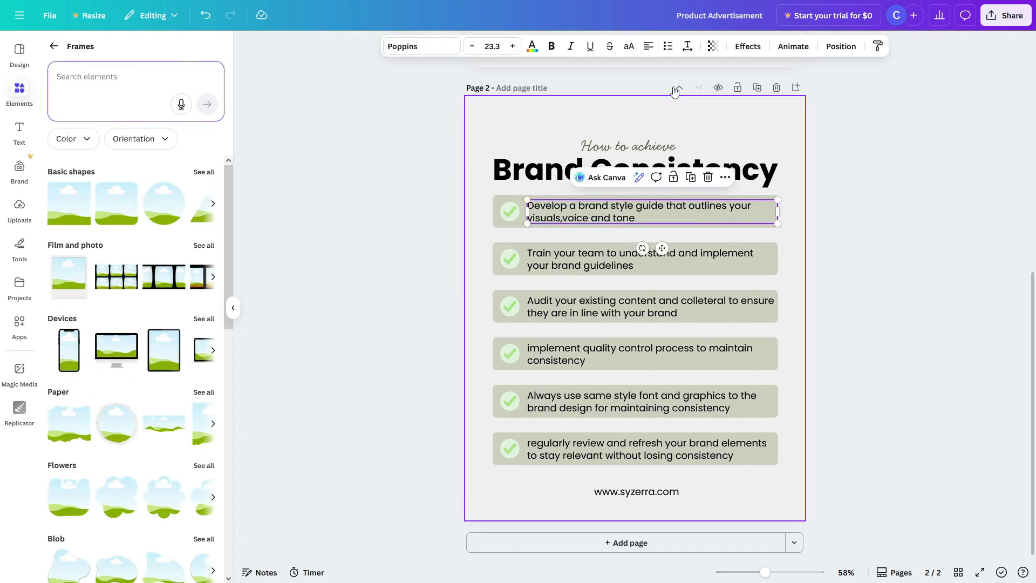
click(712, 47)
mouse_move(735, 90)
mouse_down()
mouse_move(690, 90)
mouse_move(753, 97)
mouse_up()
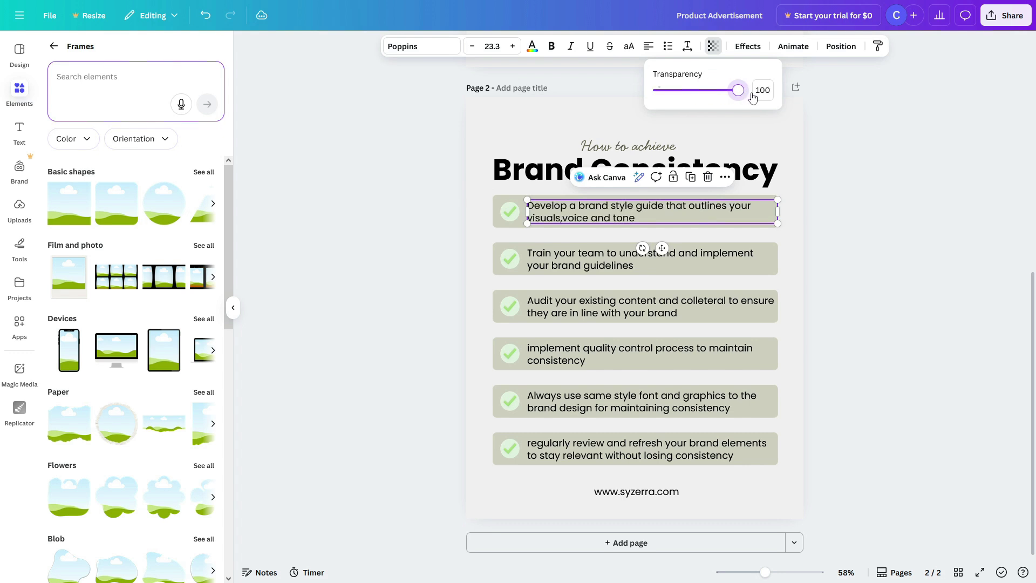
click(669, 47)
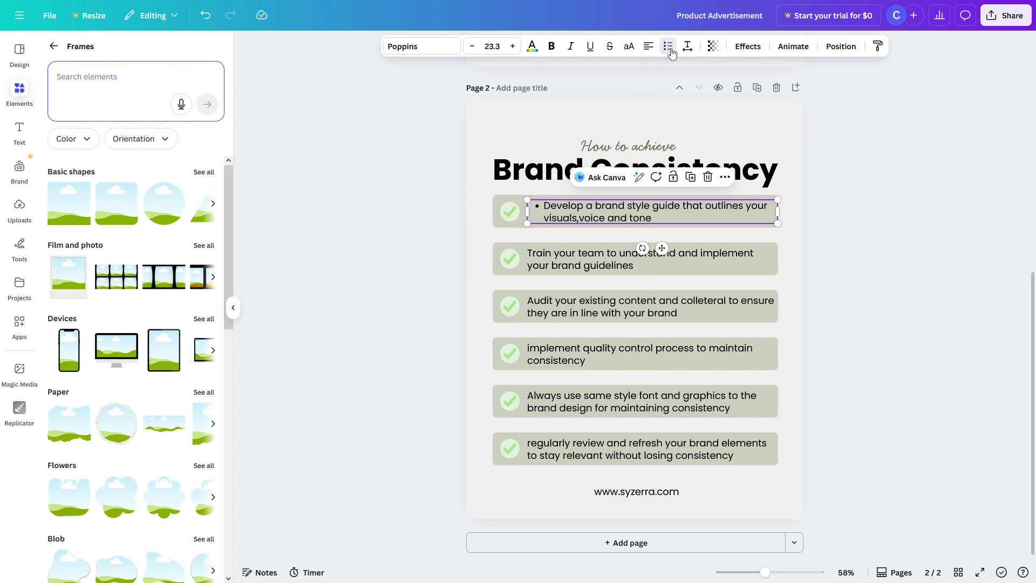
click(669, 47)
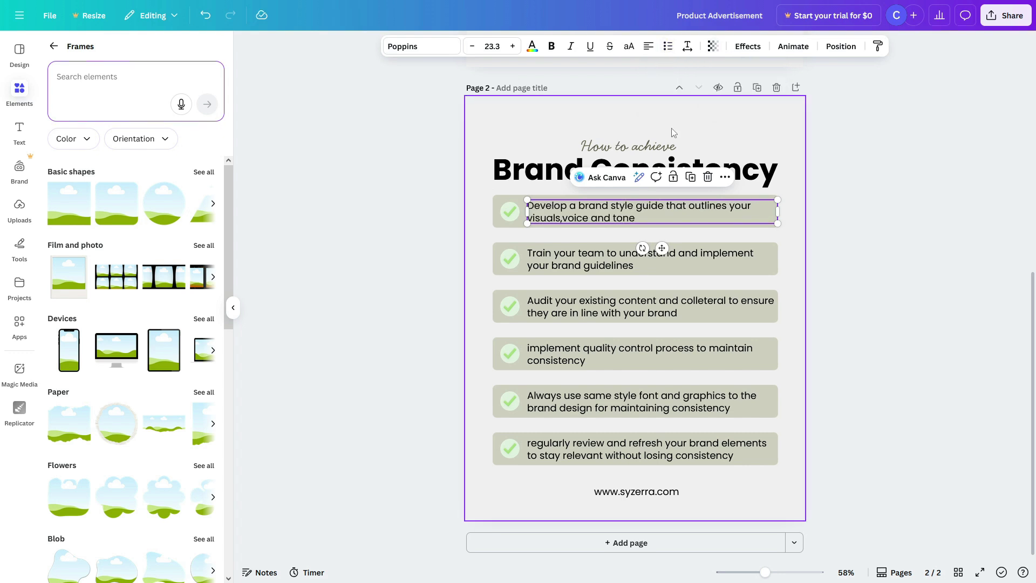
click(911, 191)
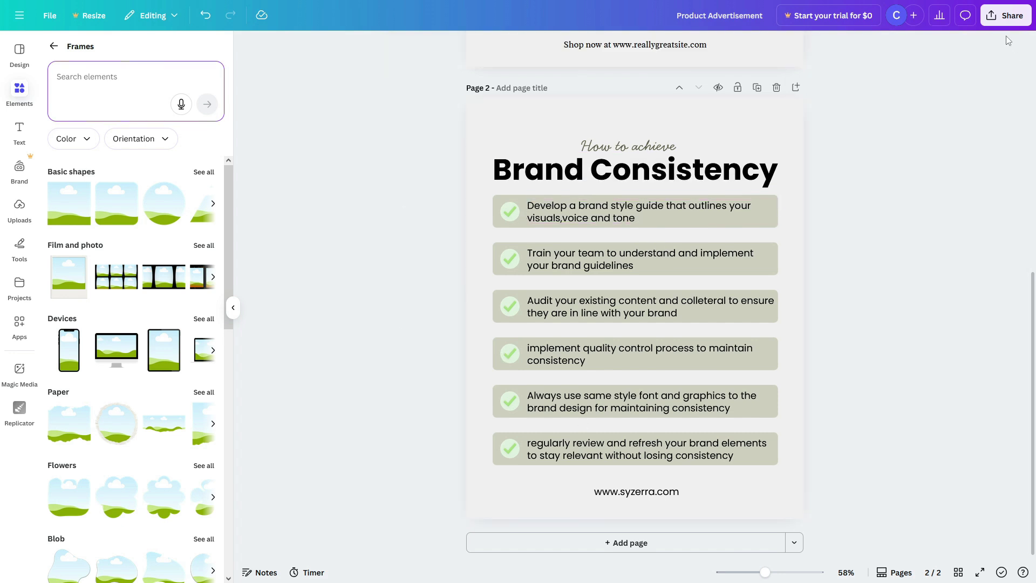
Download pages 1-2 of the design as PNG at size 1
click(1007, 16)
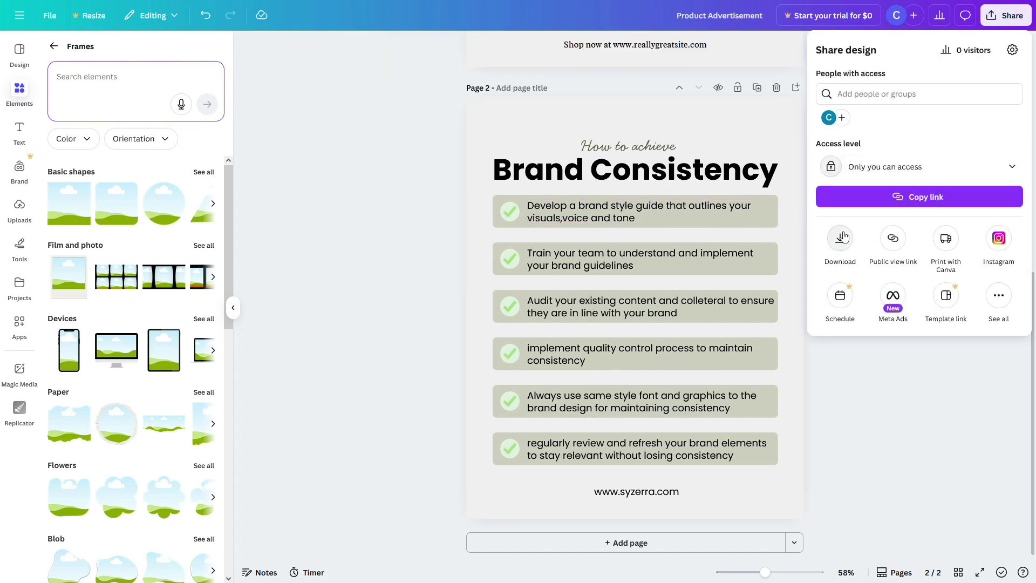
click(840, 237)
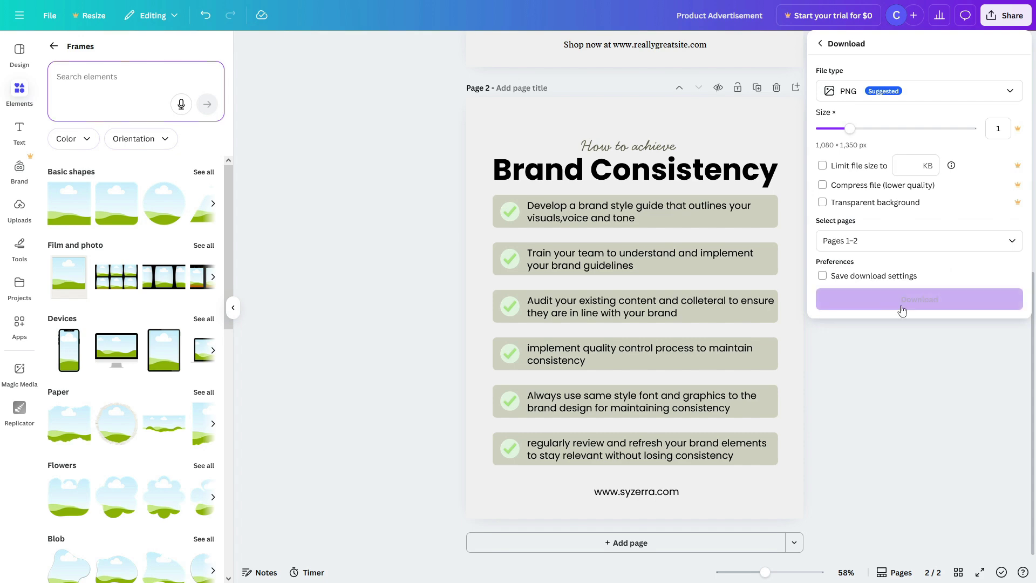